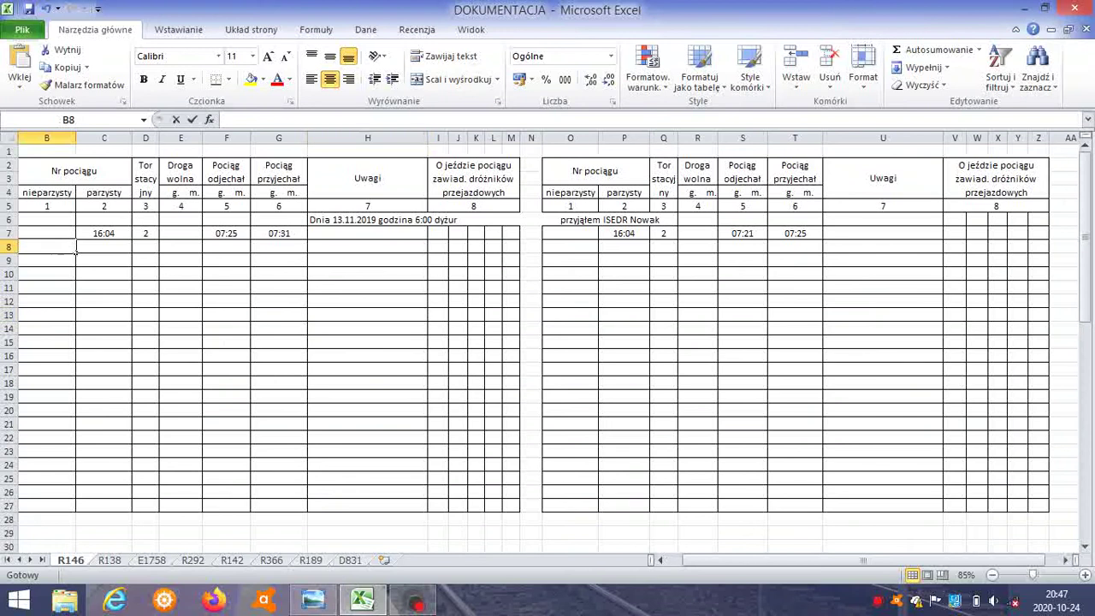
Step: Enter train 154021 in row 8 of the first table with track 3, departure 7:23 and arrival 7:33
type("021")
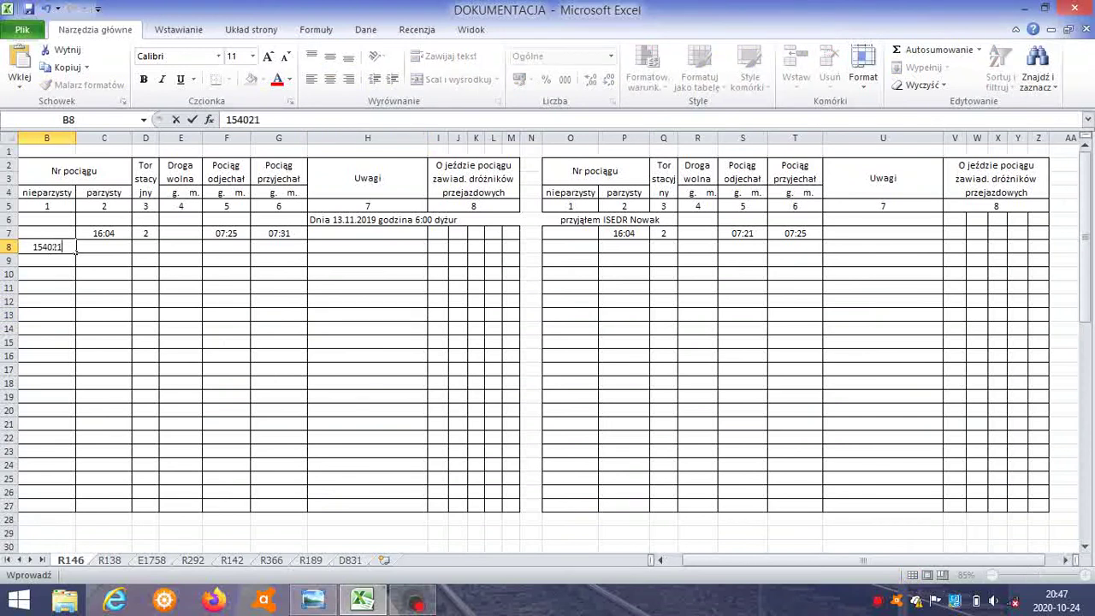
left_click(156, 249)
type("3")
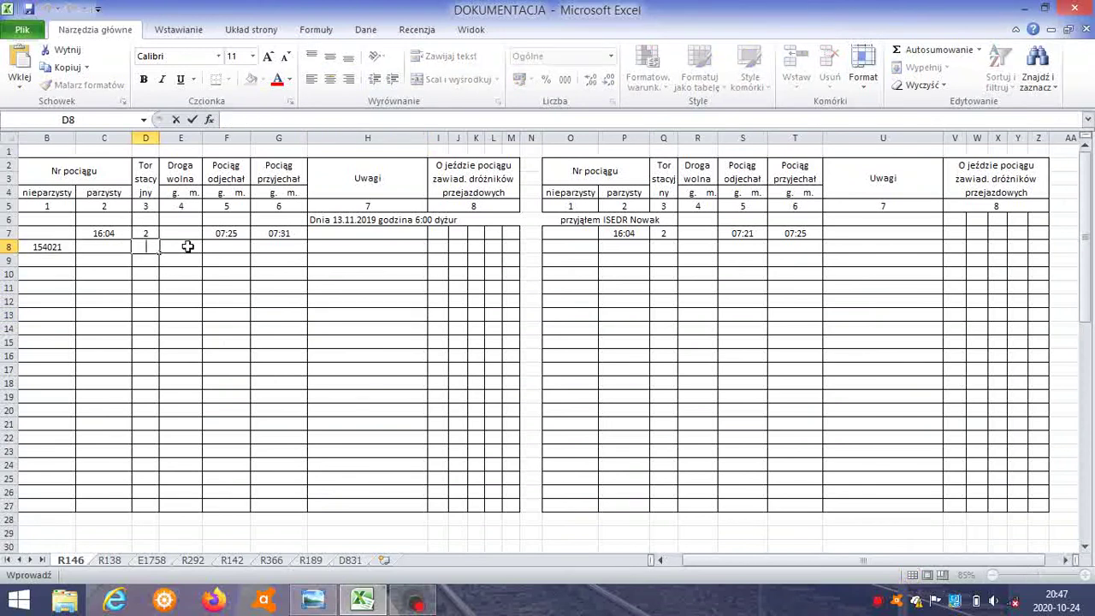
left_click(248, 250)
type("7:23")
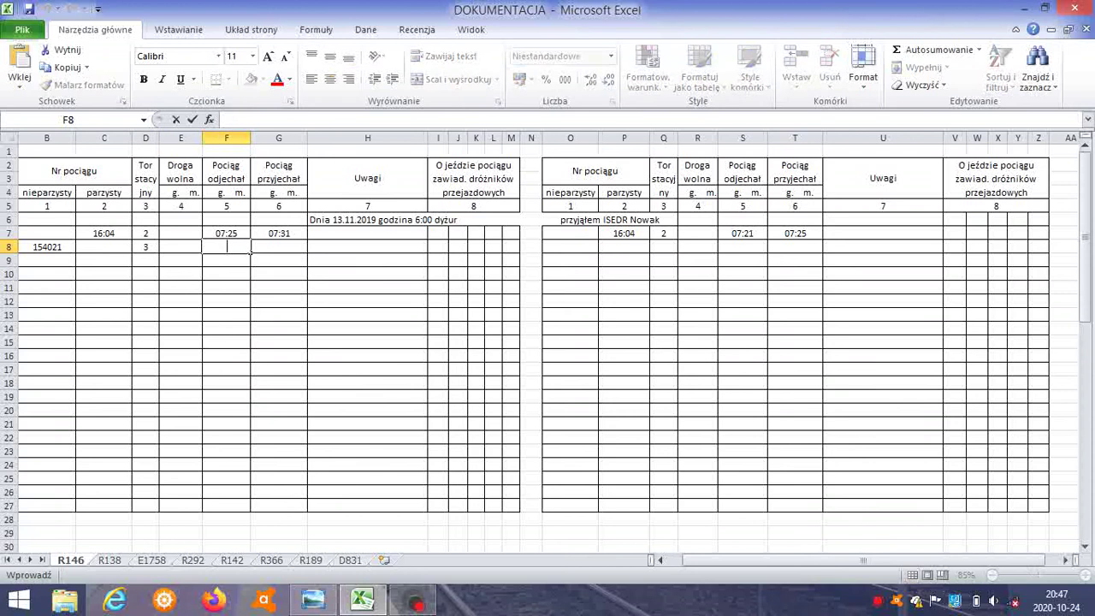
left_click(270, 247)
type("7:33")
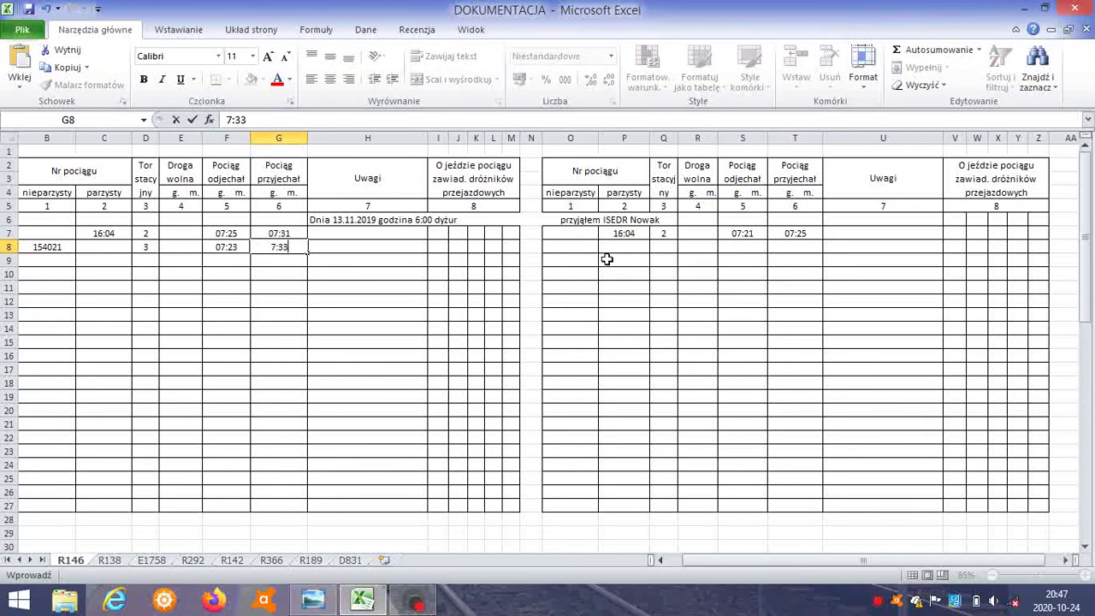
Step: Paste the copied dashed line into cell O8 to strike through row 8 of the second table
left_click(579, 244)
key("ctrl+v")
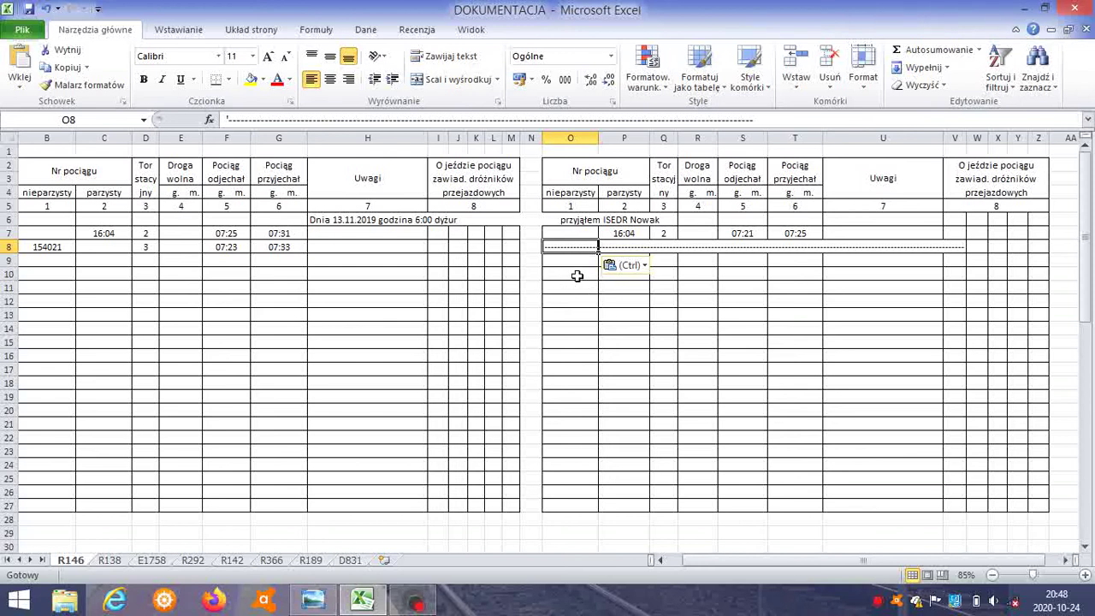
left_click(577, 275)
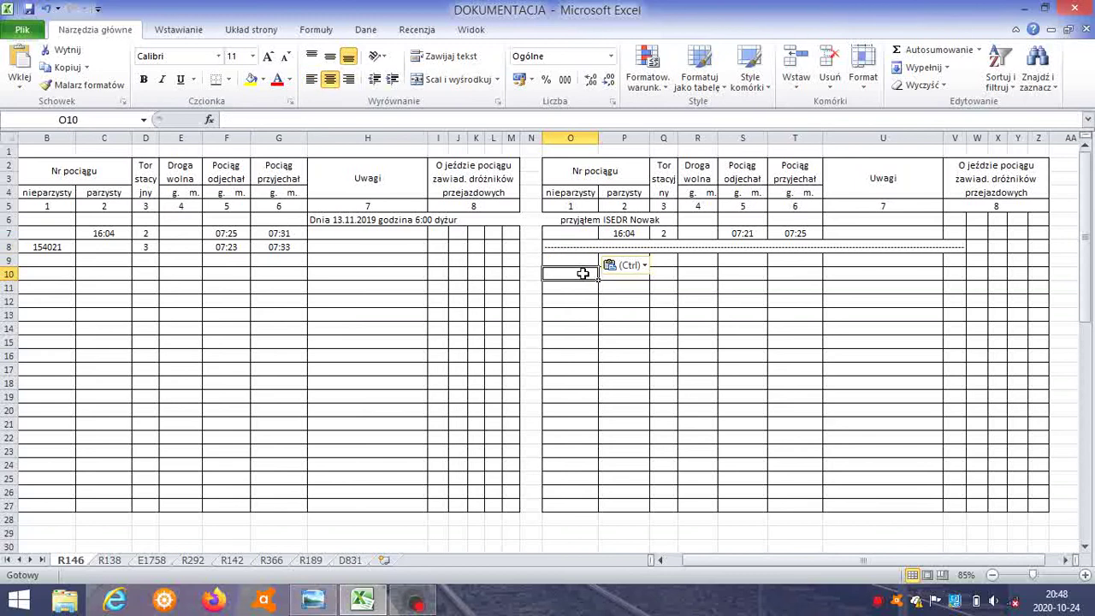
Step: Enter train 50731 in row 9 of the first table with track 1 and departure time 7:35
left_click(53, 261)
type("50731")
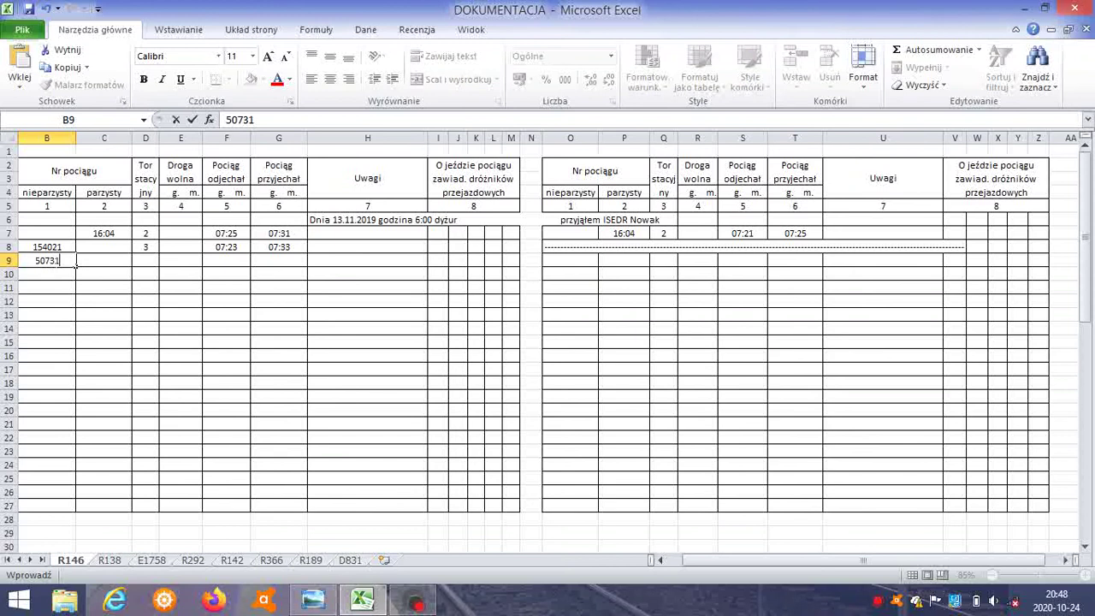
left_click(146, 259)
type("1")
left_click(223, 260)
type("&:25")
key("BackSpace")
key("BackSpace")
key("BackSpace")
key("BackSpace")
type("7:35")
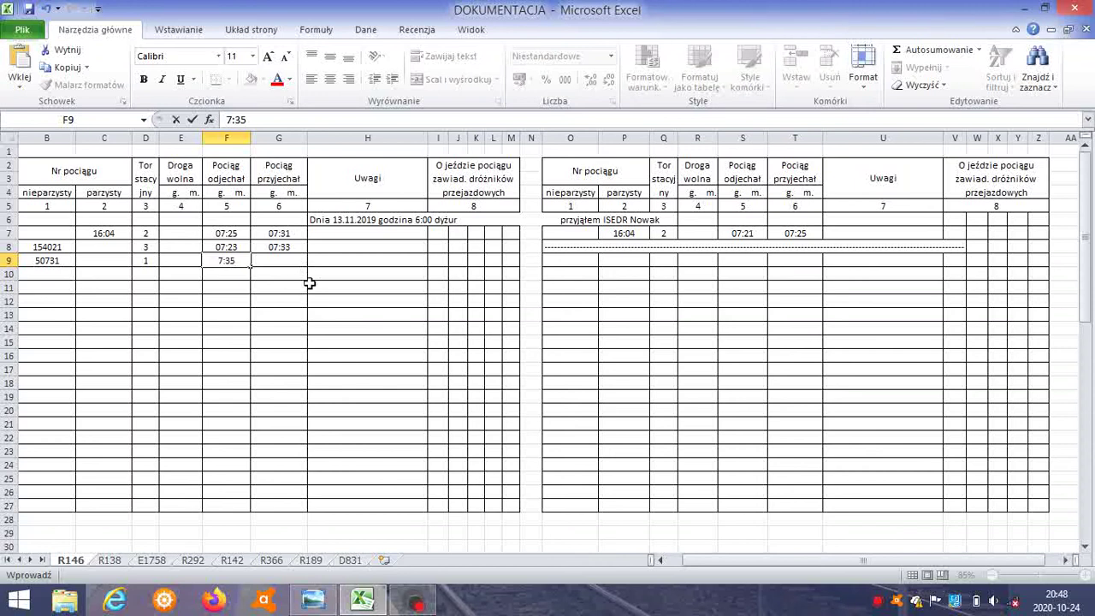
Step: Check the travel time from Kawki in the Zadanie nr 2 image and enter arrival 7:43 in G9 of the workbook
left_click(323, 603)
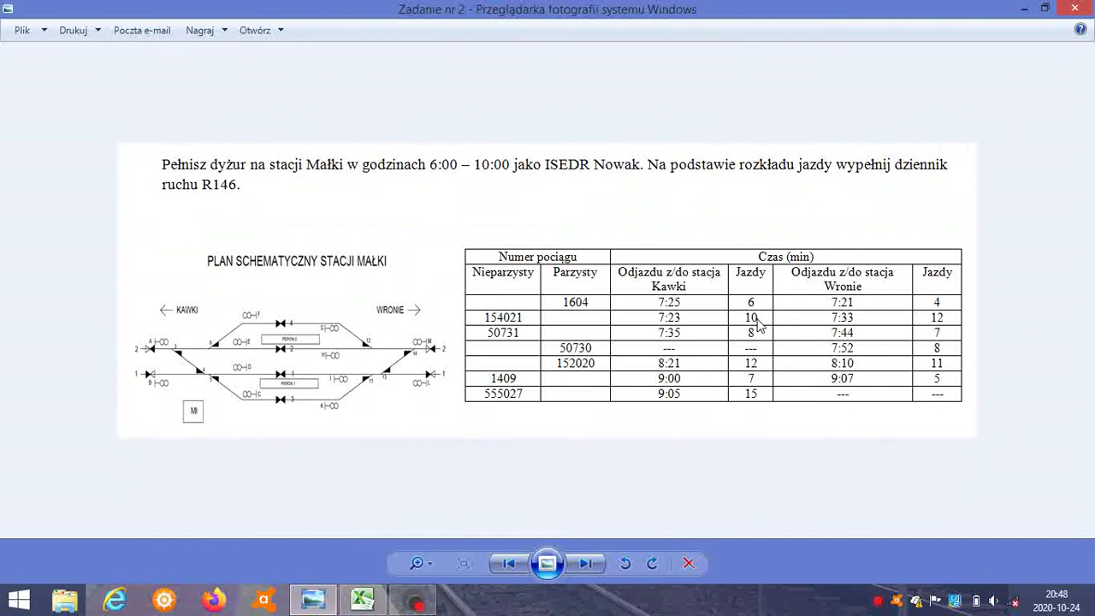
left_click(361, 601)
left_click(289, 263)
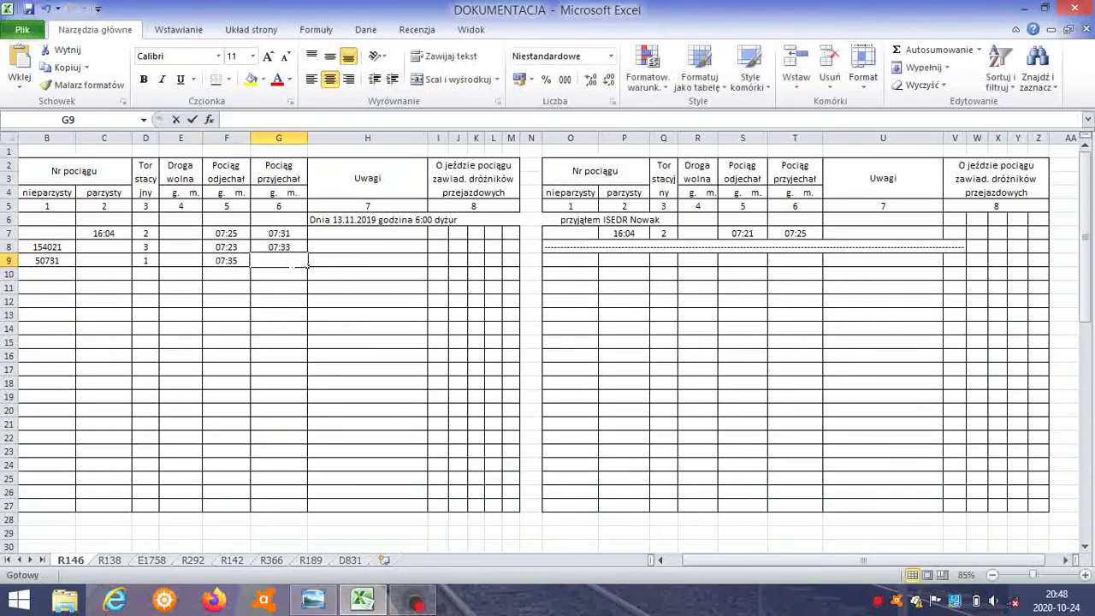
type("7:43")
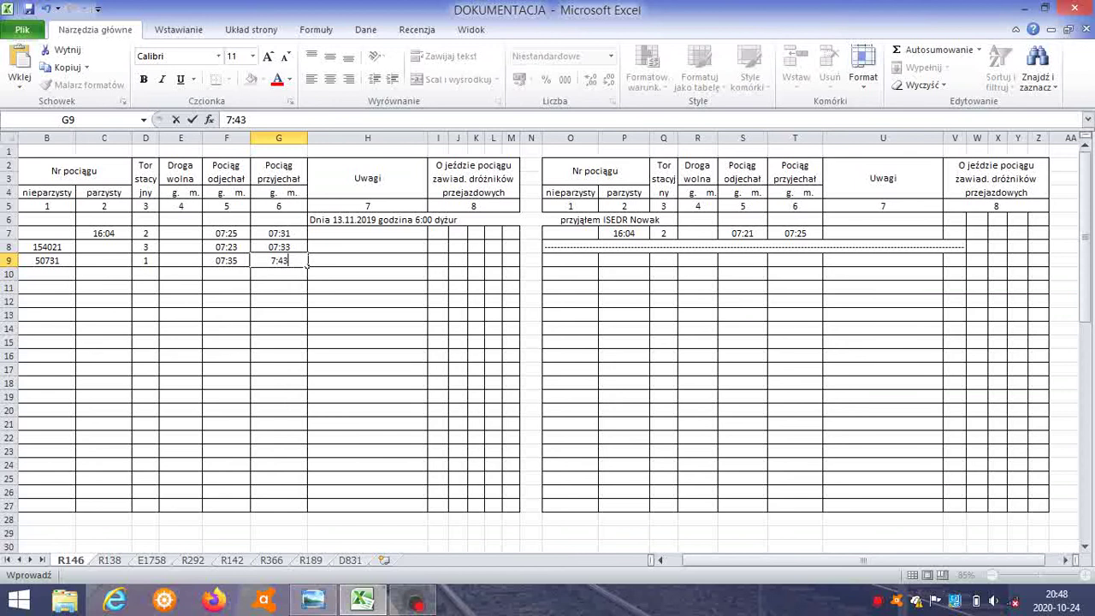
Step: Enter train 50731 with track 1 in row 9 of the second table
left_click(567, 260)
type("5")
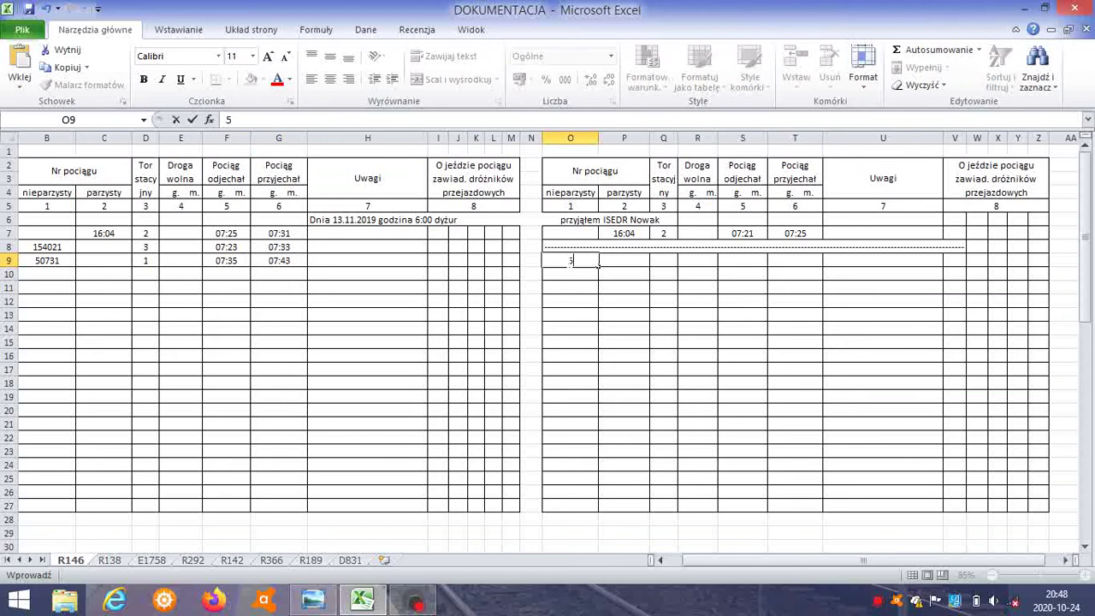
type("0731")
left_click(671, 263)
type("1")
Step: Check the Wronie times in the timetable image and enter departure 7:44 and arrival 7:51 for train 50731 in S9 and T9
left_click(740, 262)
left_click(315, 600)
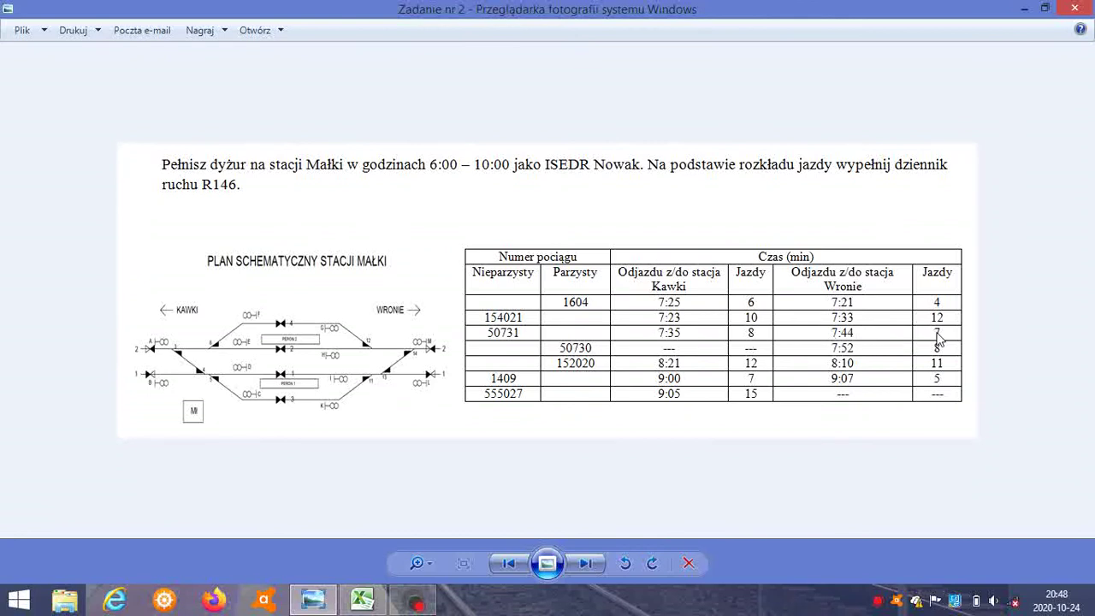
left_click(362, 600)
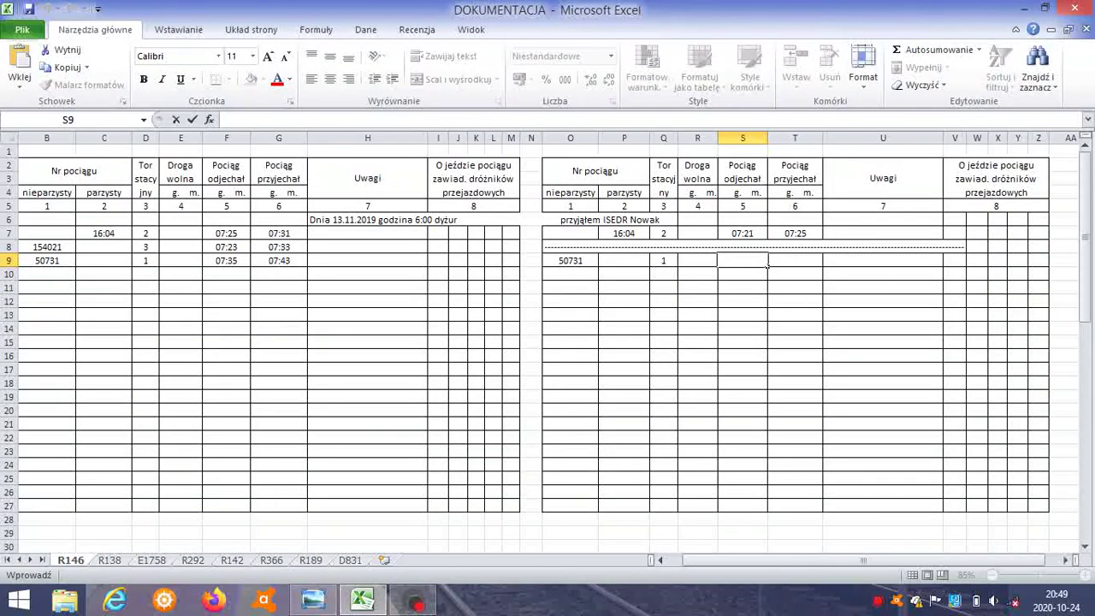
type("7:44")
left_click(792, 260)
type("7:51")
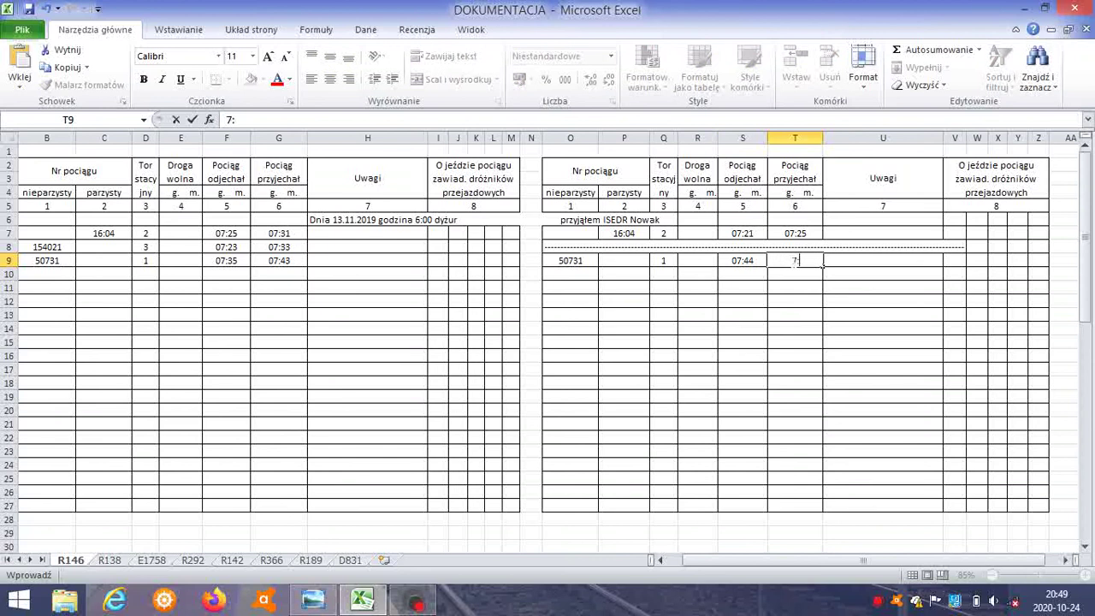
left_click(792, 299)
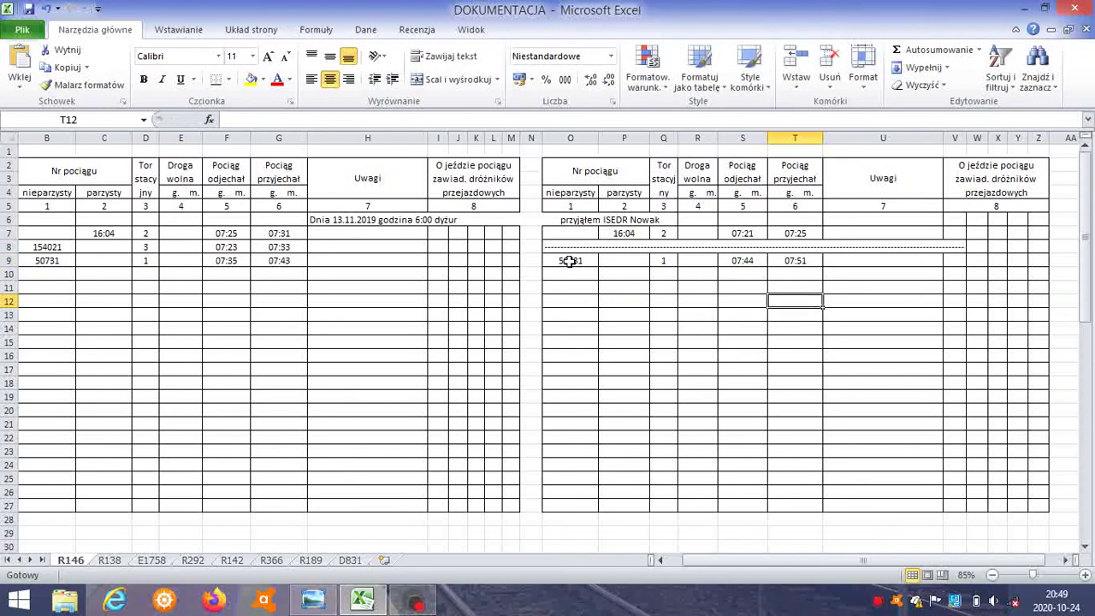
Step: Review the station plan and timetable image, then paste the copied dashed line into B10 of the workbook
left_click(314, 602)
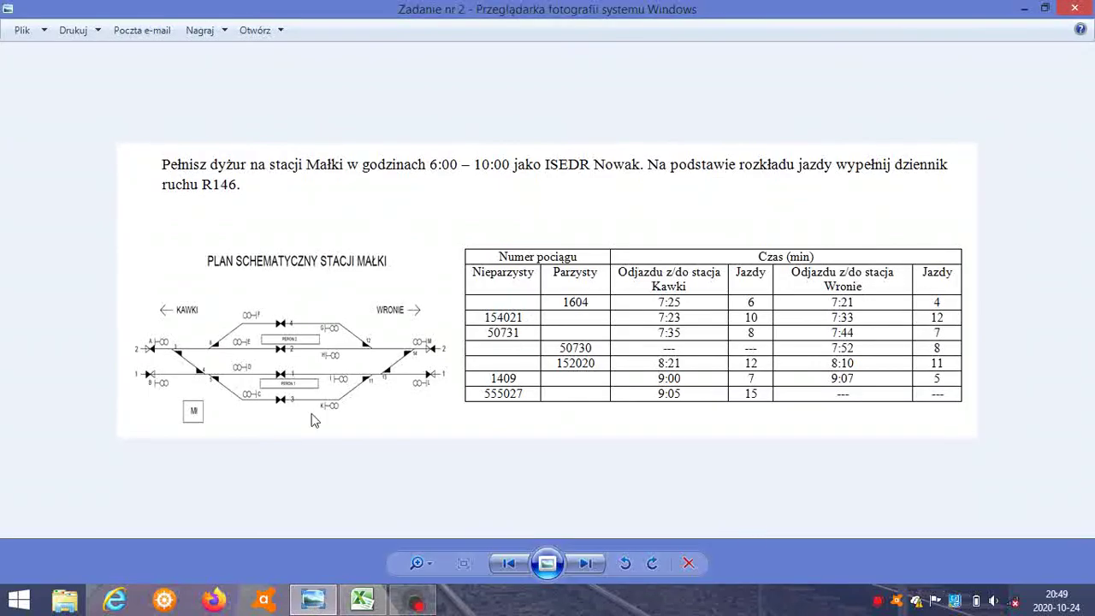
left_click(362, 599)
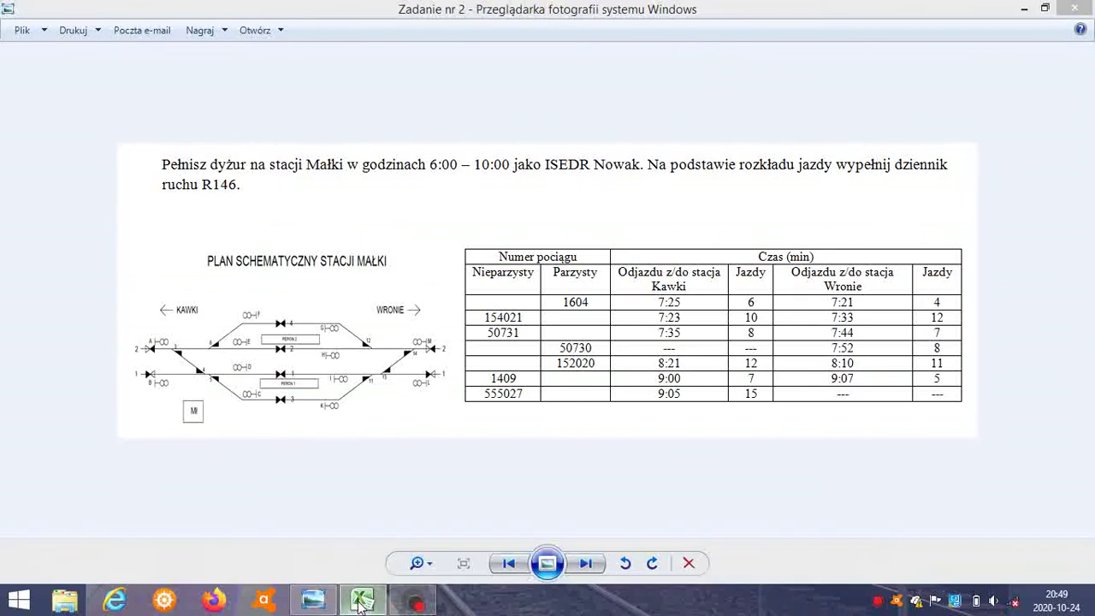
left_click(60, 273)
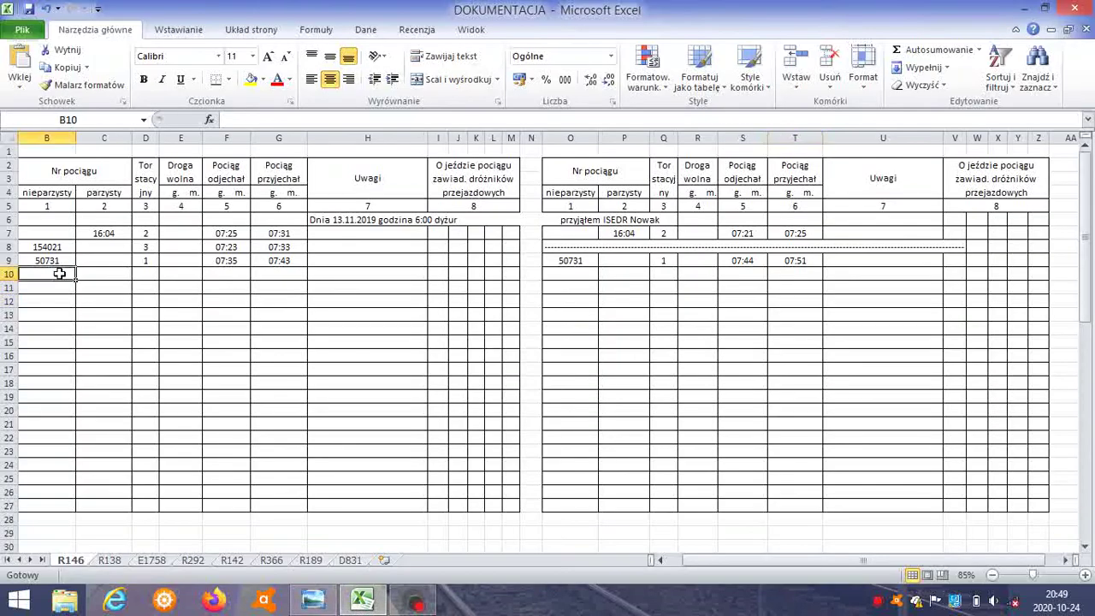
key("ctrl+v")
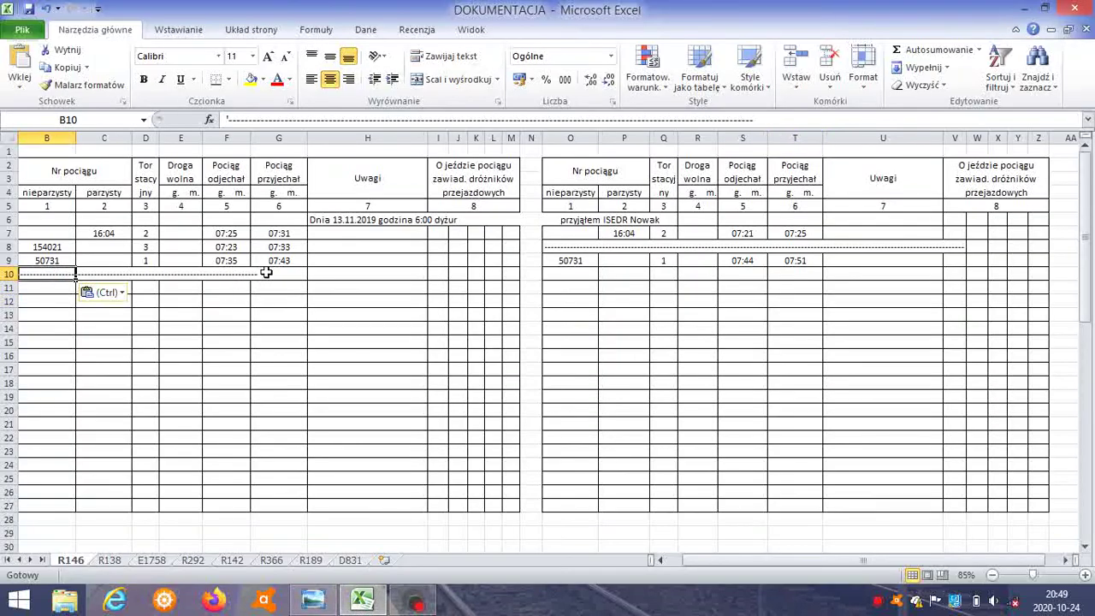
left_click(373, 318)
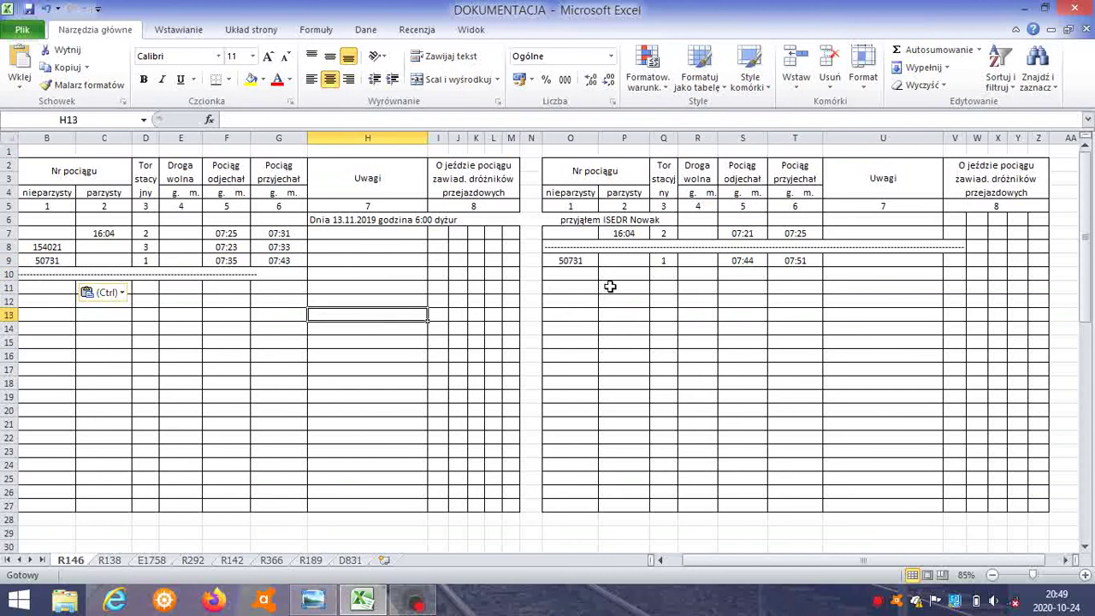
left_click(53, 270)
left_click_drag(53, 271, 215, 356)
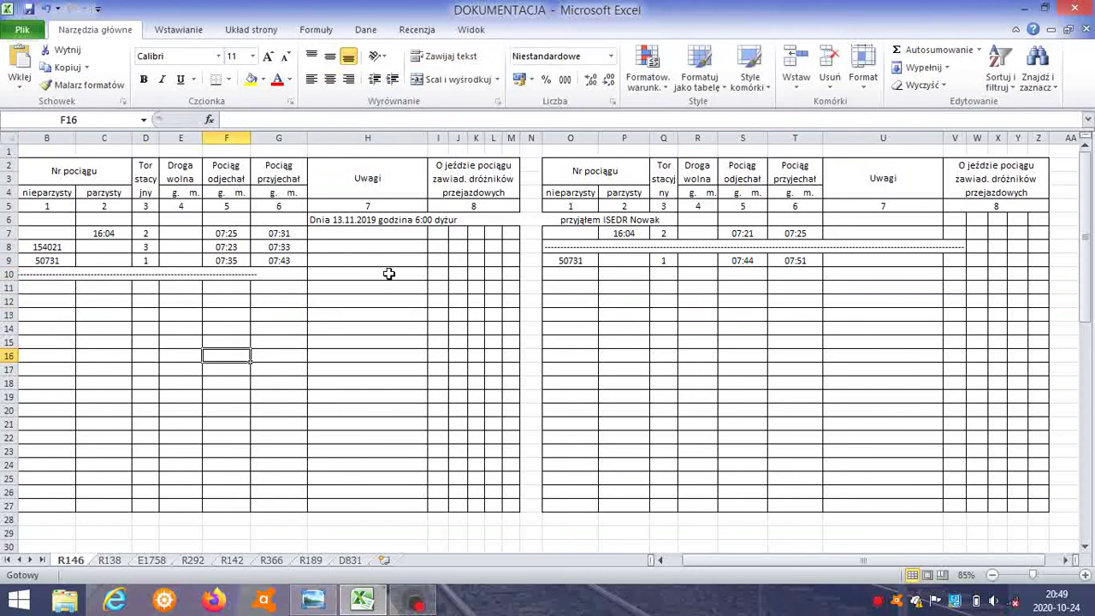
Step: Extend the dashed line of row 10 into G10 with a run of hyphens, accepting the correction that stores it as text
left_click(279, 274)
type("---------------")
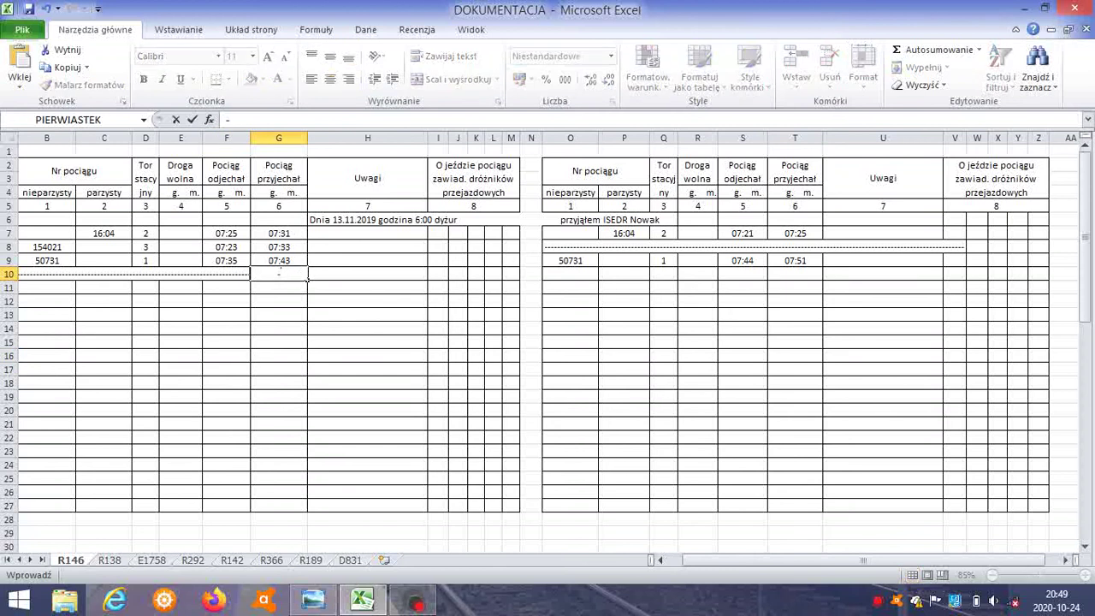
left_click(307, 275)
left_click(286, 311)
key("BackSpace")
key("BackSpace")
key("BackSpace")
key("Return")
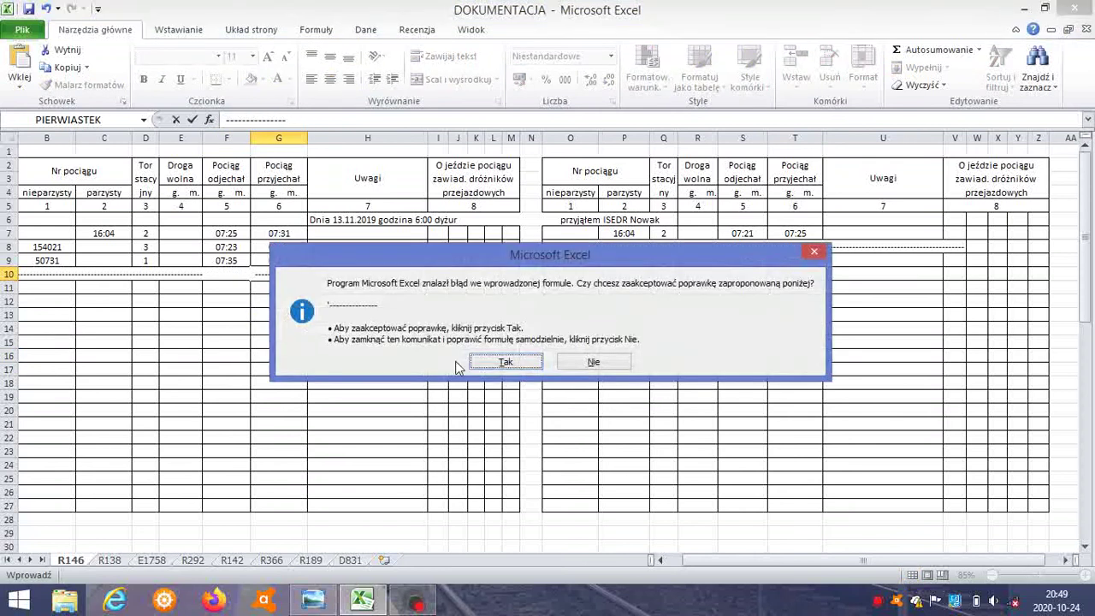
left_click(499, 362)
Step: Enter train 154021 with track 3 in row 10 of the second table
left_click(598, 274)
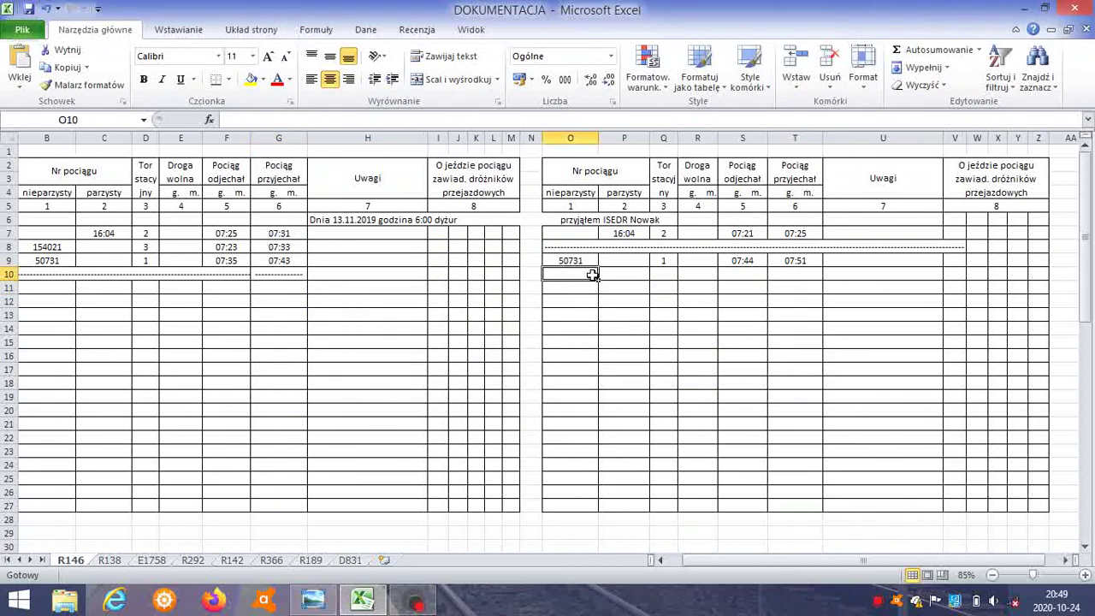
type("154")
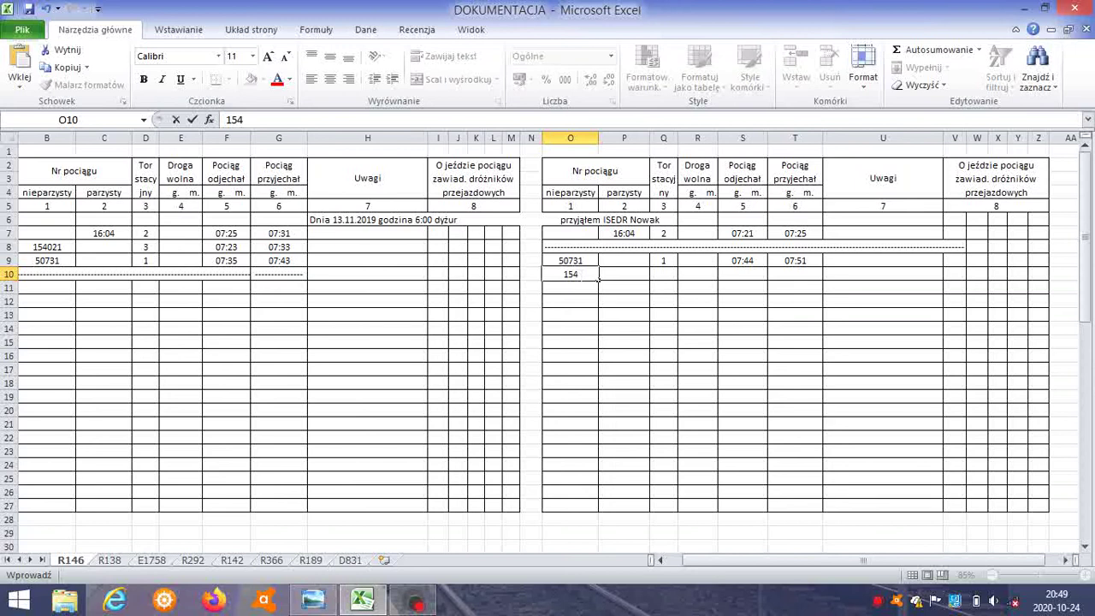
type("021")
left_click(667, 274)
type("3")
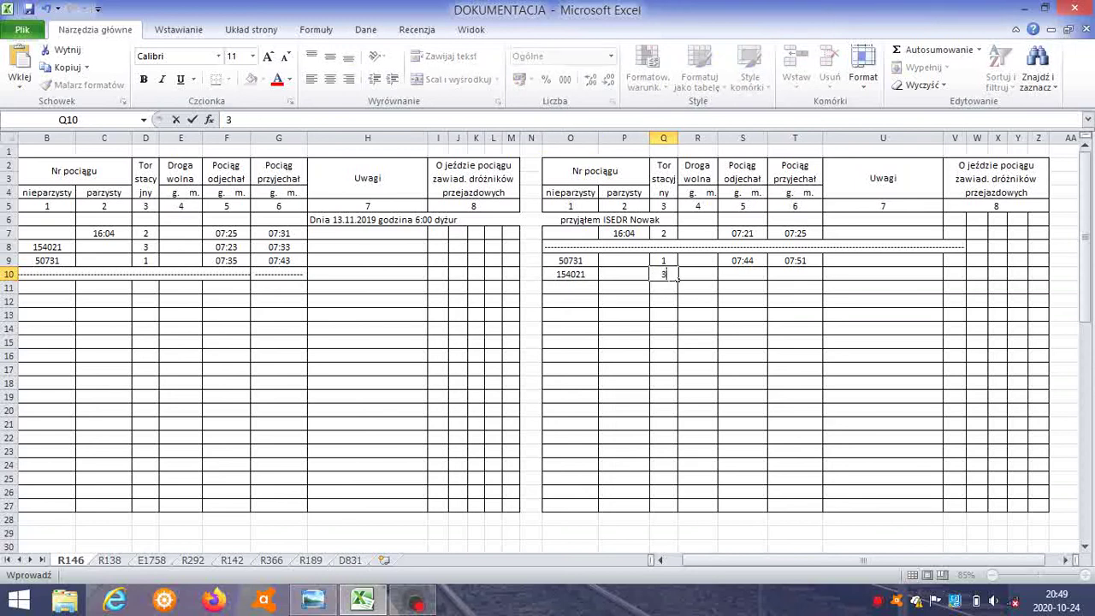
left_click(663, 328)
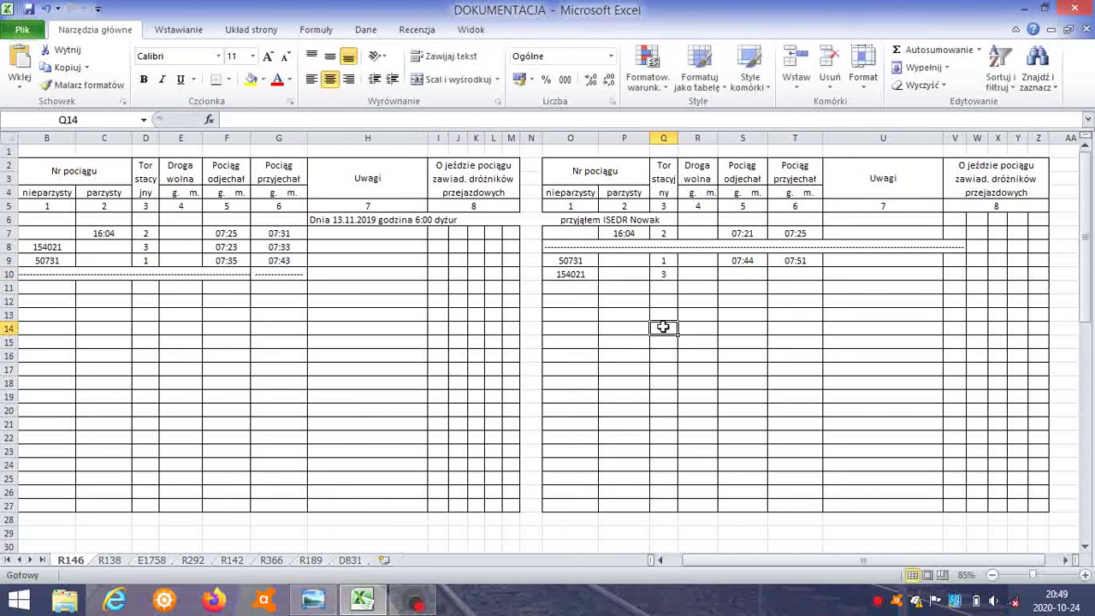
Step: Check the timetable image and the arrival of train 50731, then enter 7:52 as train 154021's departure in S10
left_click(317, 601)
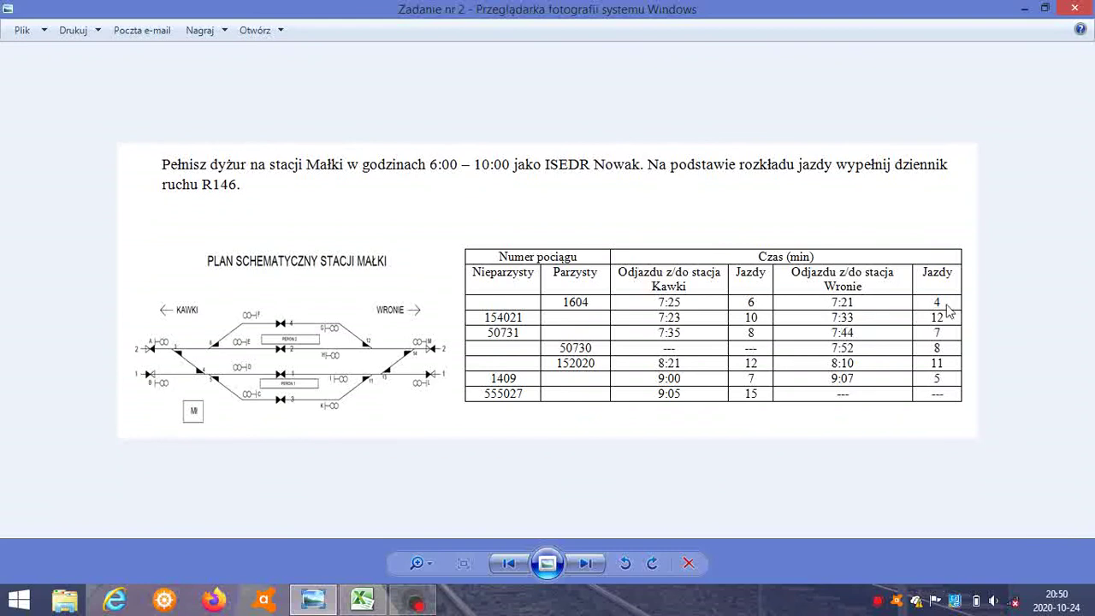
left_click(362, 600)
left_click(806, 261)
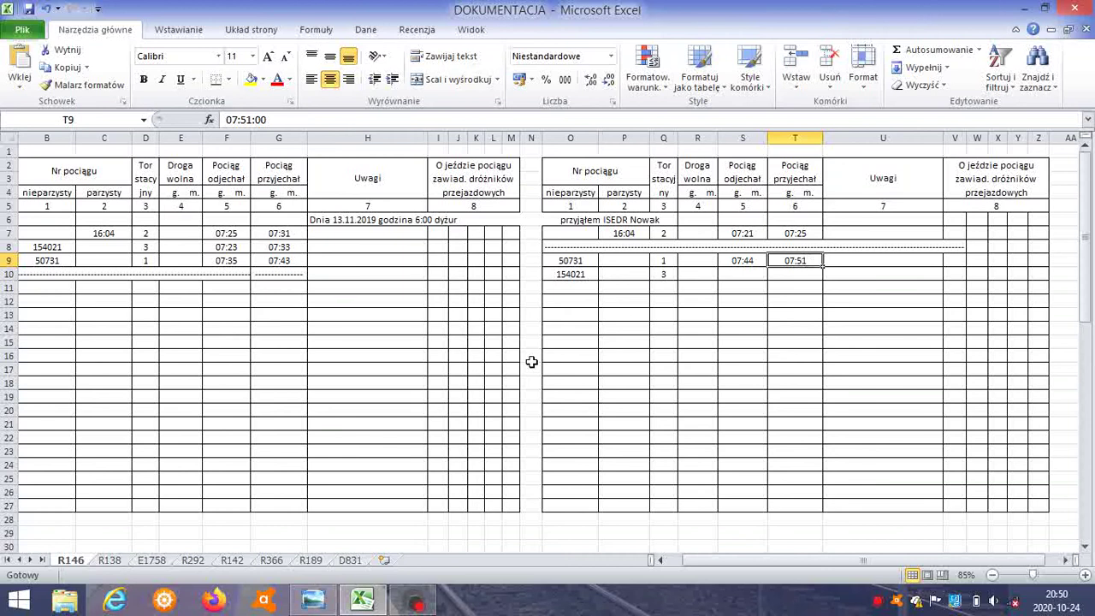
left_click(578, 275)
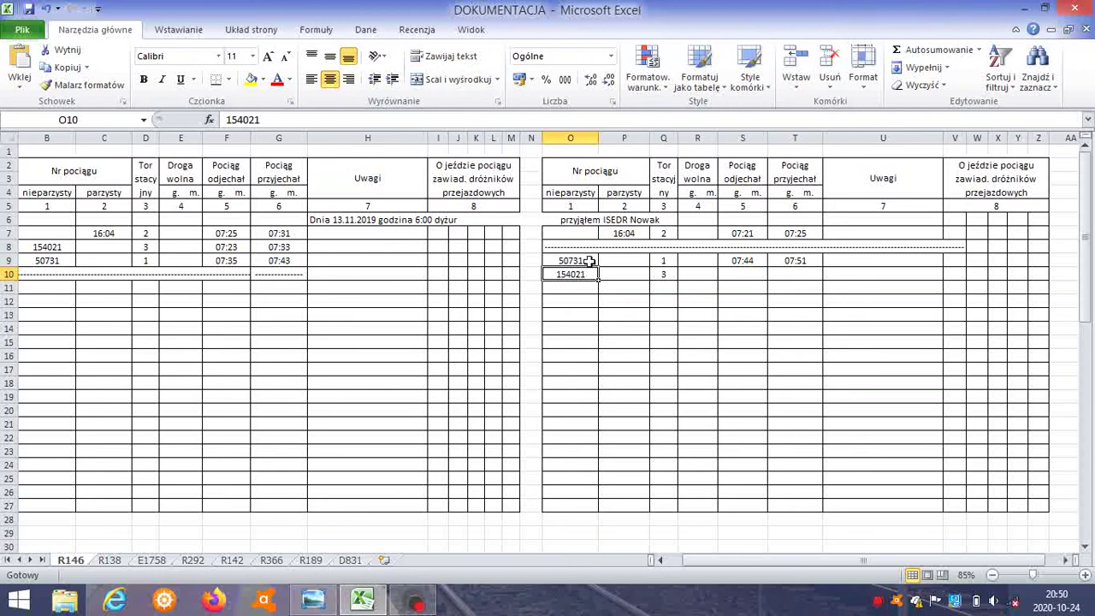
left_click(582, 260)
left_click(797, 261)
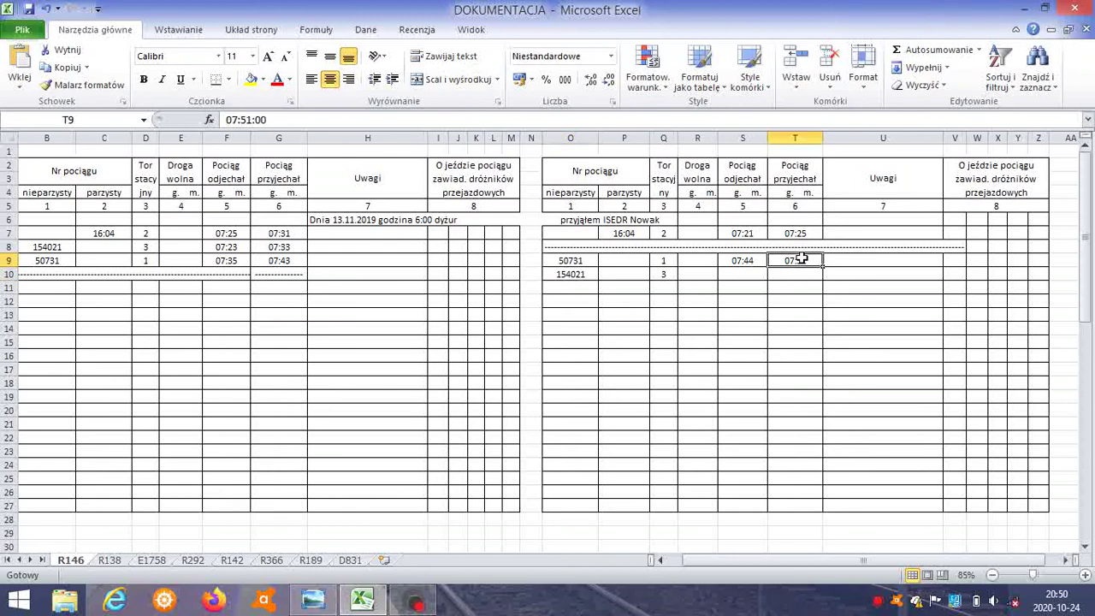
double_click(743, 274)
type("7:52")
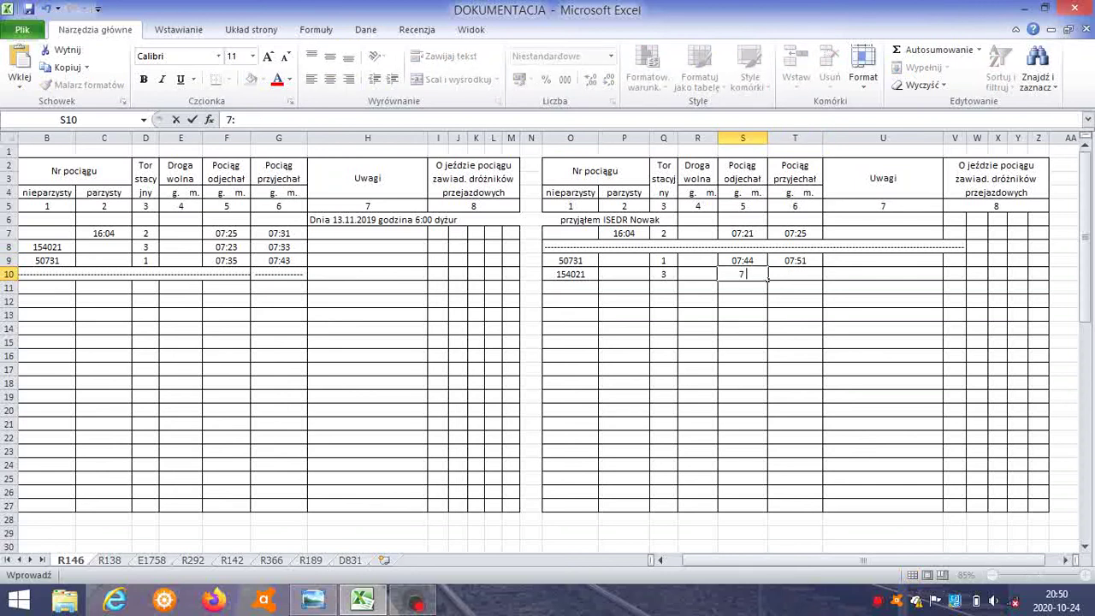
Step: Check the running time of train 154021 in the timetable image and enter 8:04 as its arrival in T10
left_click(330, 604)
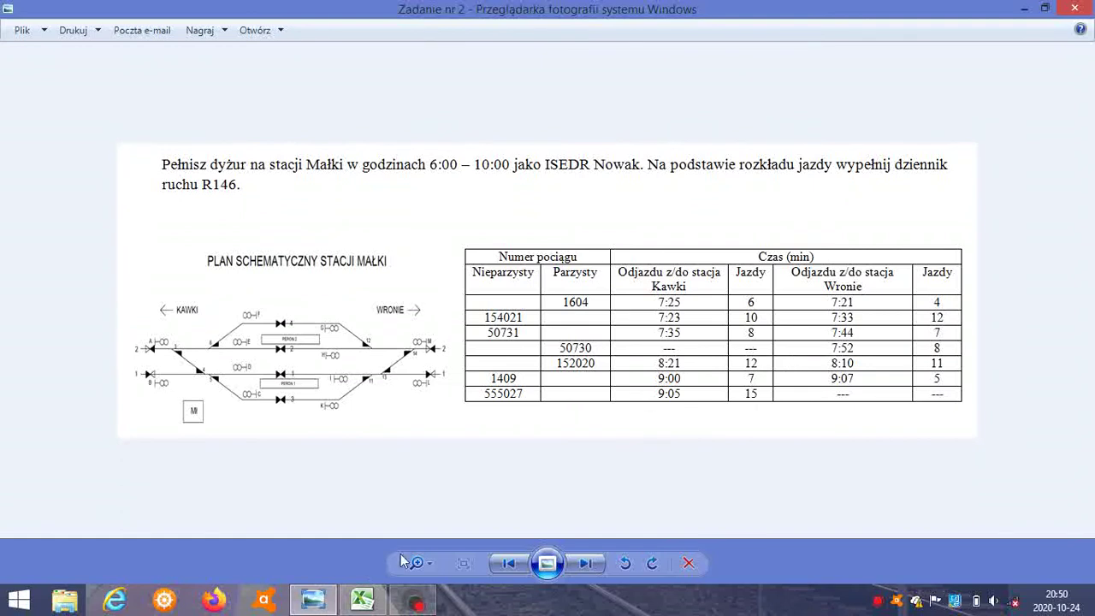
left_click(359, 604)
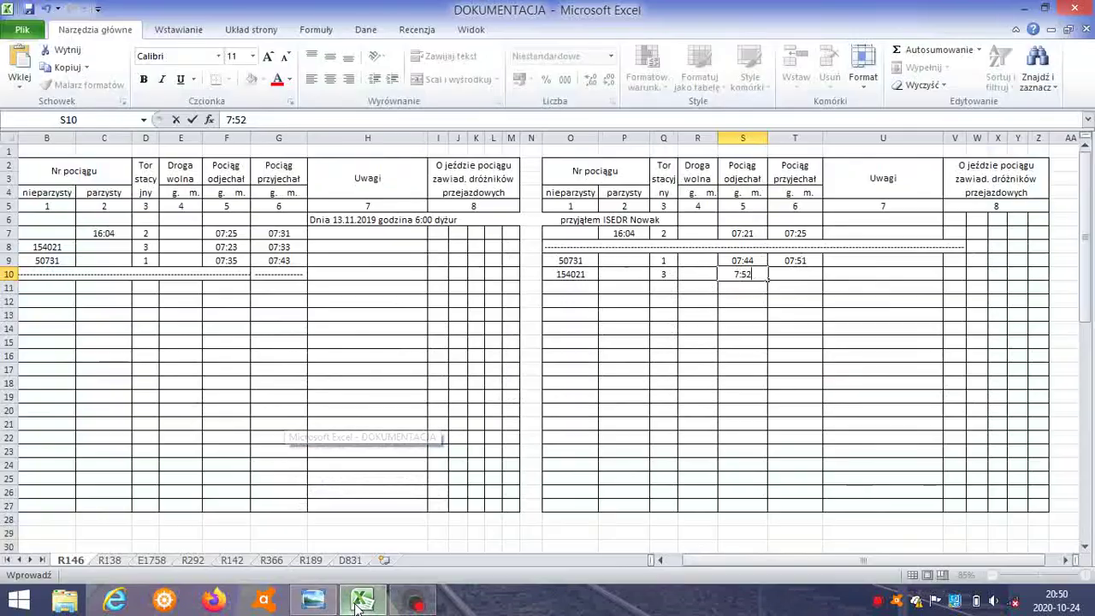
key("Tab")
type("8:04")
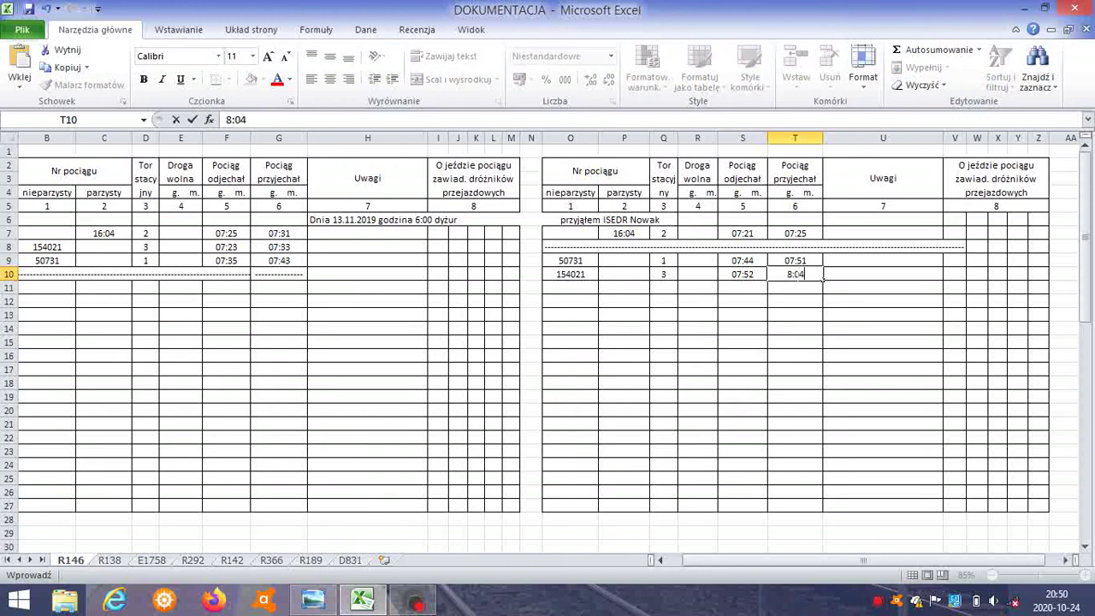
left_click(800, 318)
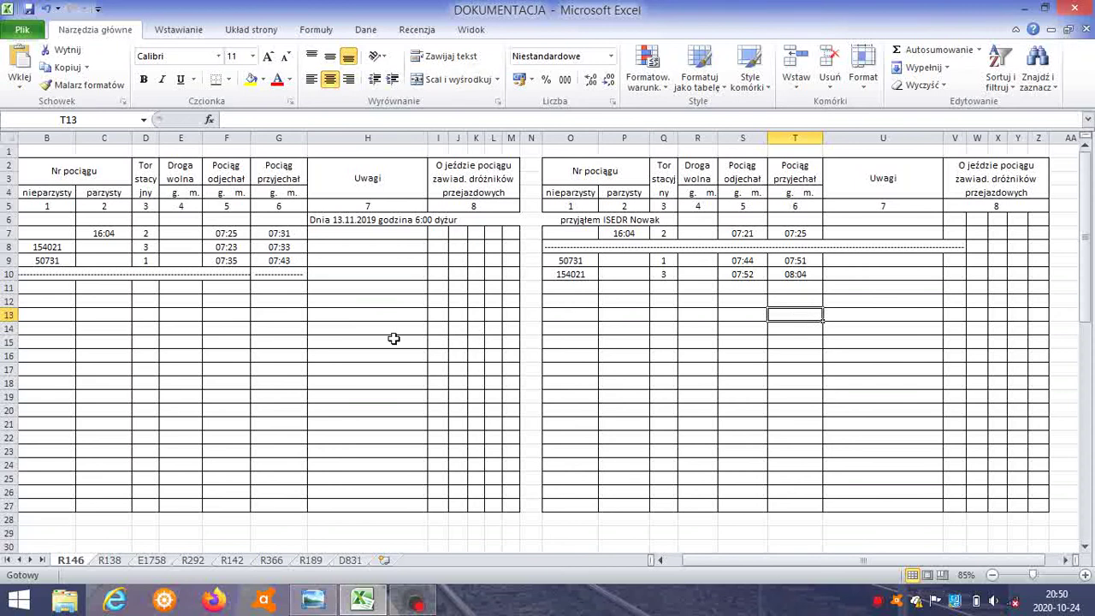
Step: Look up the next train in the timetable image and enter even-numbered train 50730 in P11
left_click(313, 601)
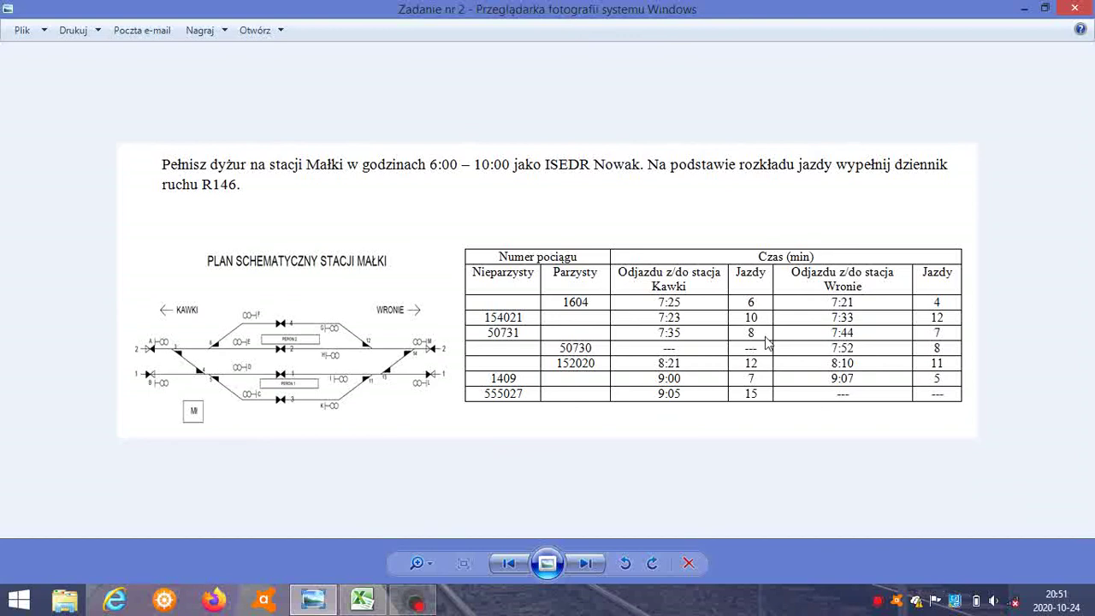
left_click(357, 604)
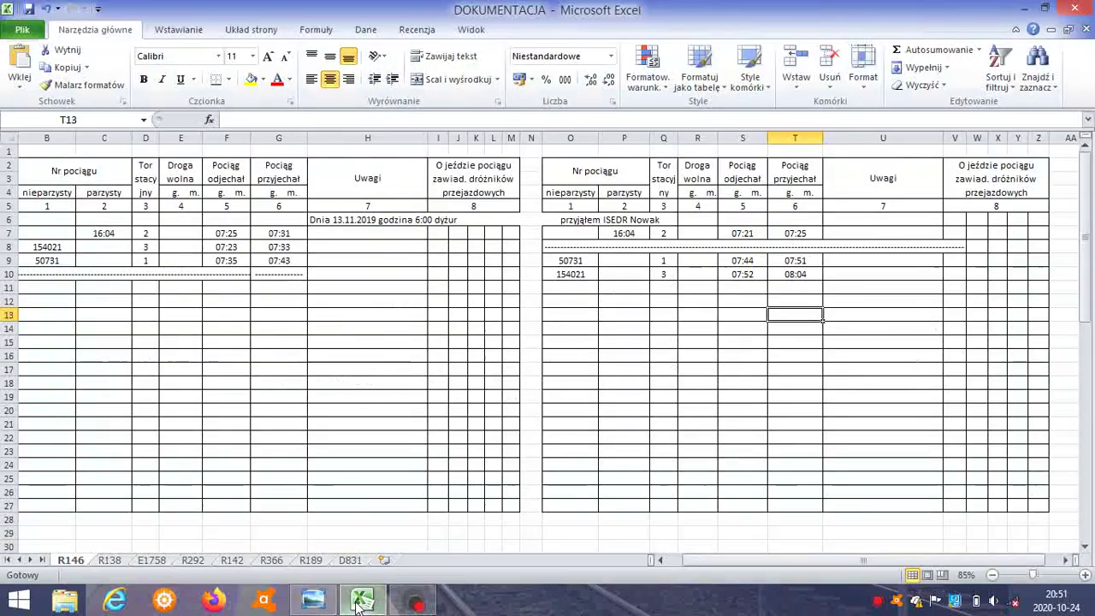
double_click(618, 287)
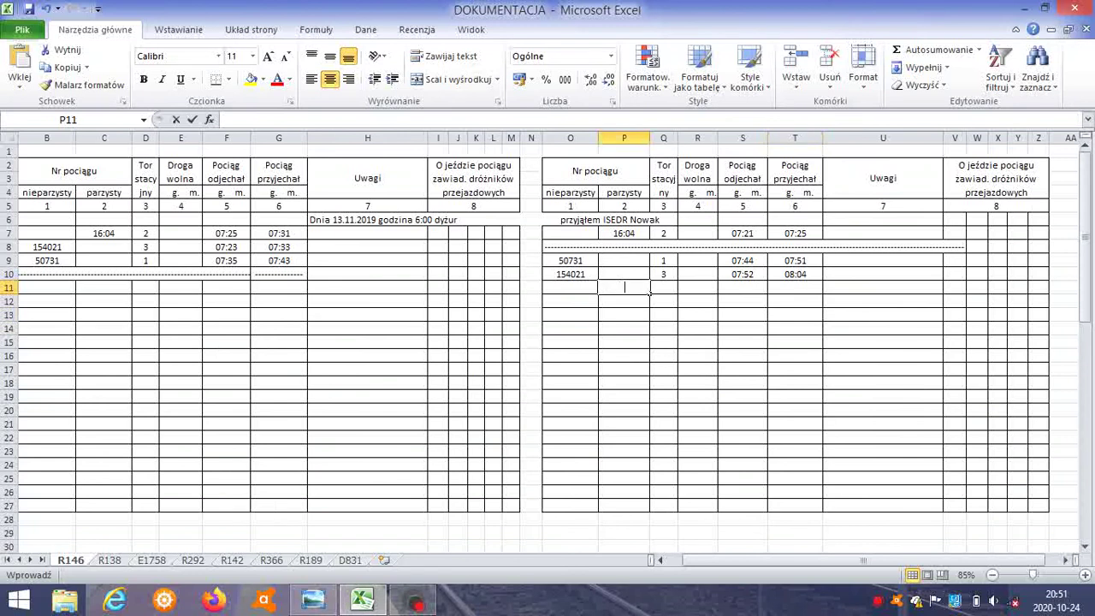
type("50730")
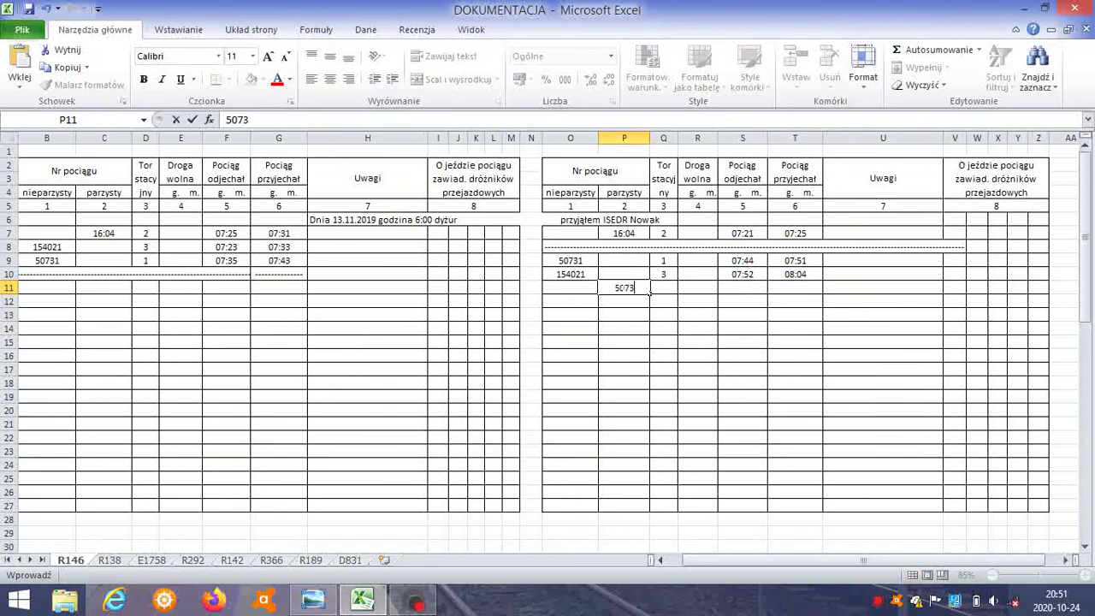
Step: Try right, left and centre alignment on the dashed line in B10
left_click(53, 271)
left_click(349, 79)
left_click(312, 80)
left_click(330, 79)
left_click(434, 353)
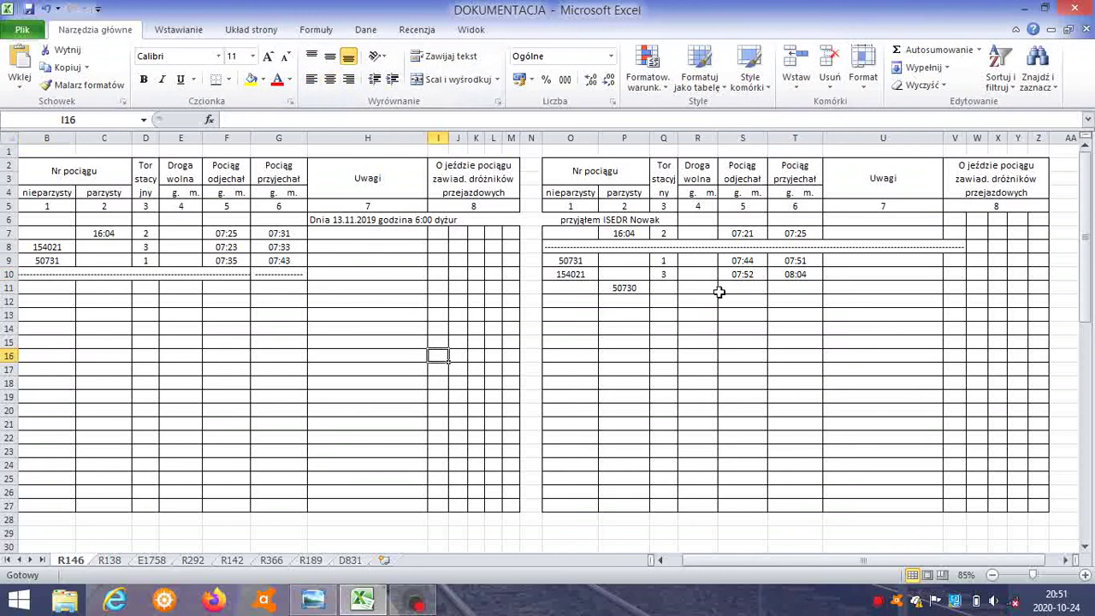
Step: Check the station plan image and enter track 4 for train 50730 in Q11
left_click(661, 288)
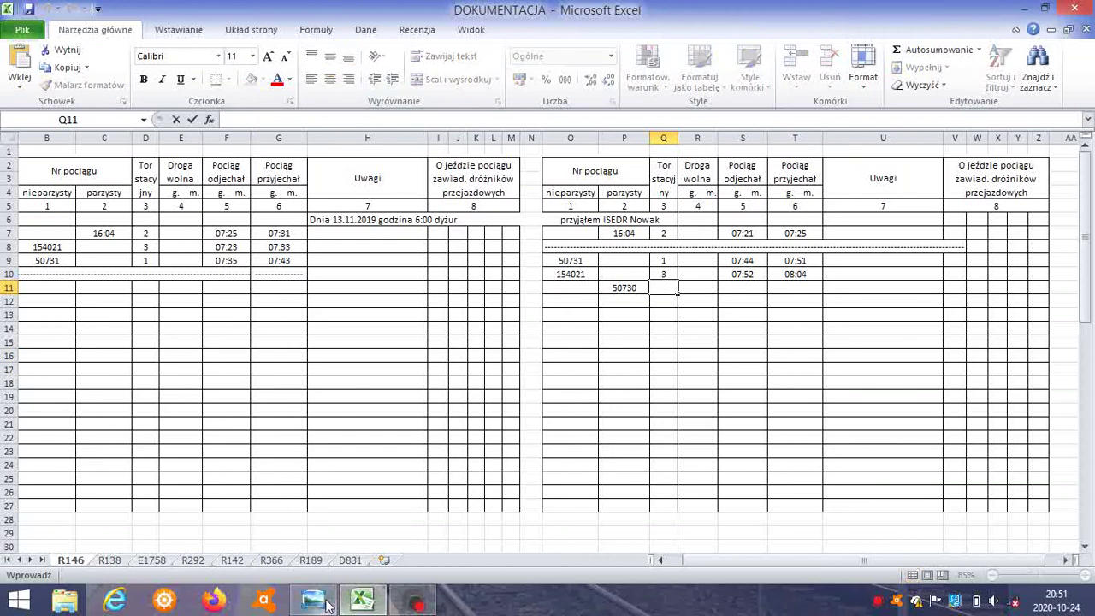
left_click(314, 599)
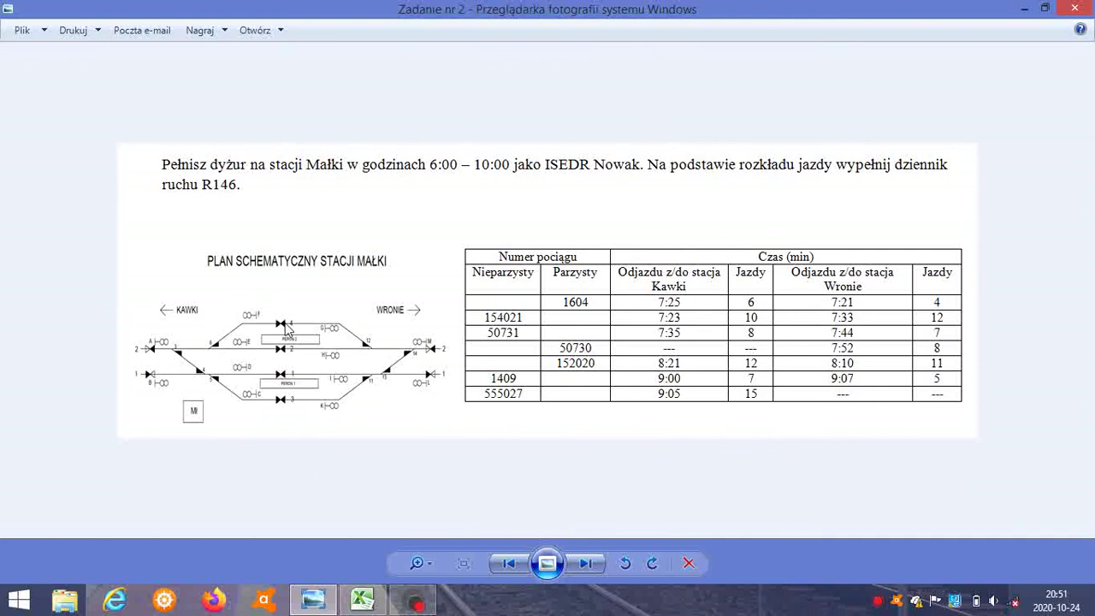
left_click(364, 600)
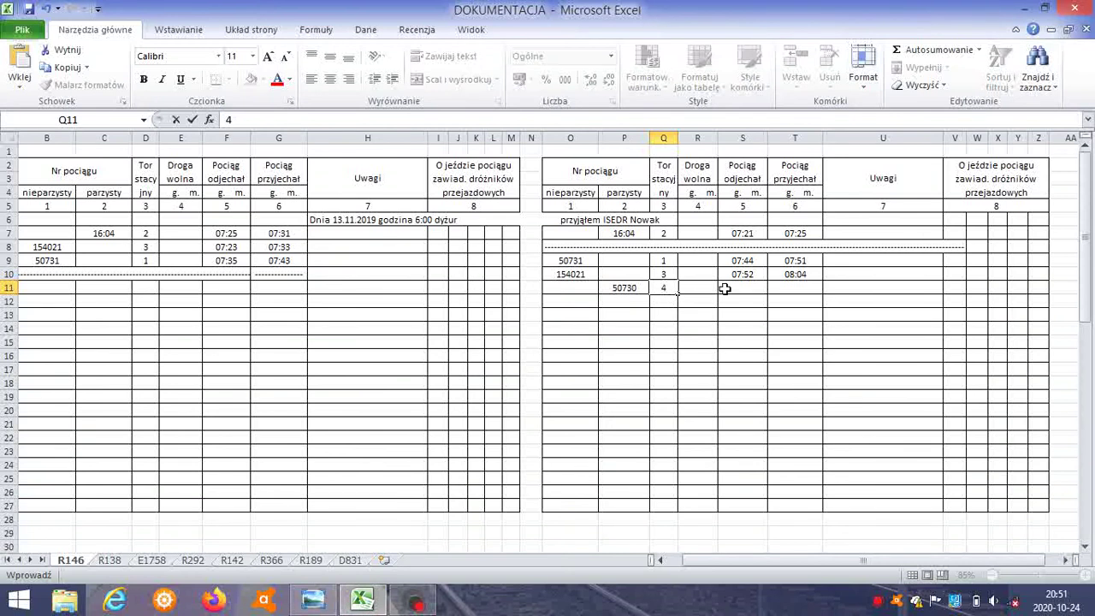
left_click(322, 602)
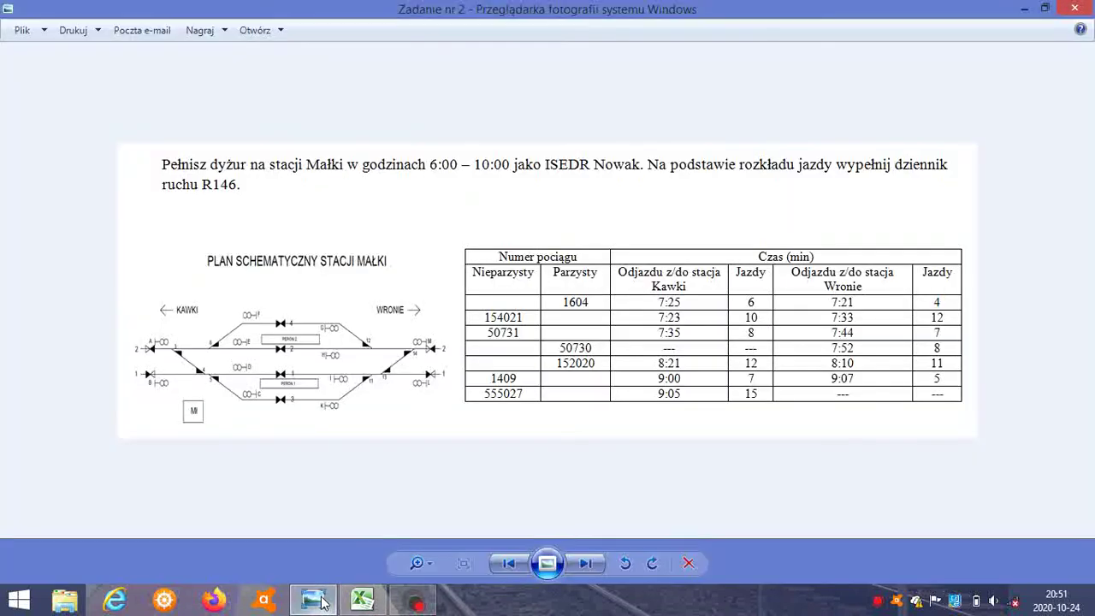
left_click(322, 602)
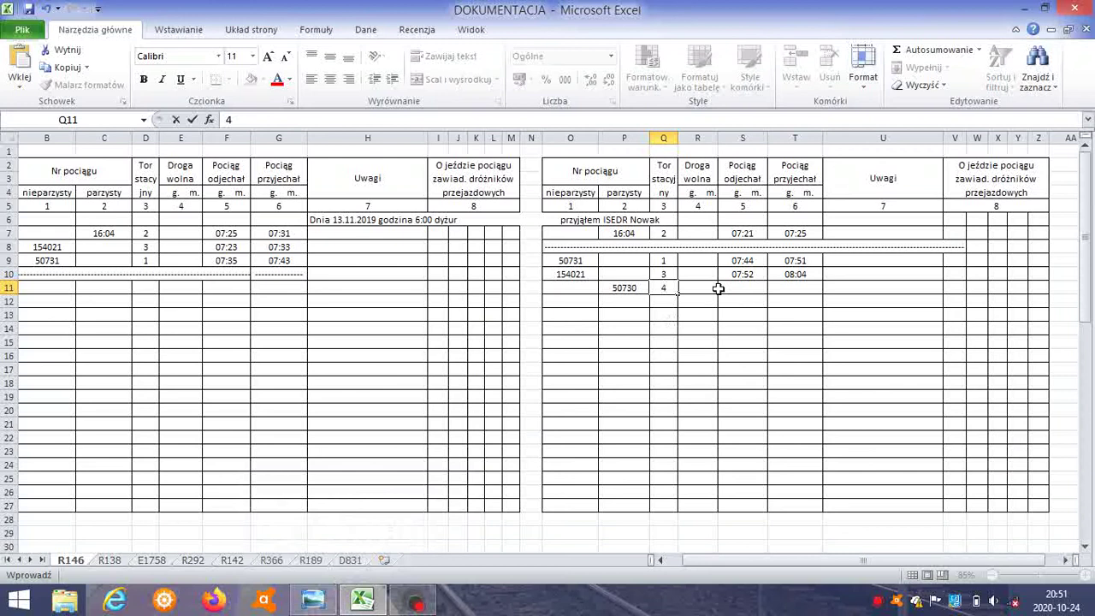
Step: Enter train 50730's departure 7:52 in S11 and arrival 8:00 in T11
double_click(753, 289)
type("7:52")
left_click(781, 288)
key("ctrl+Down")
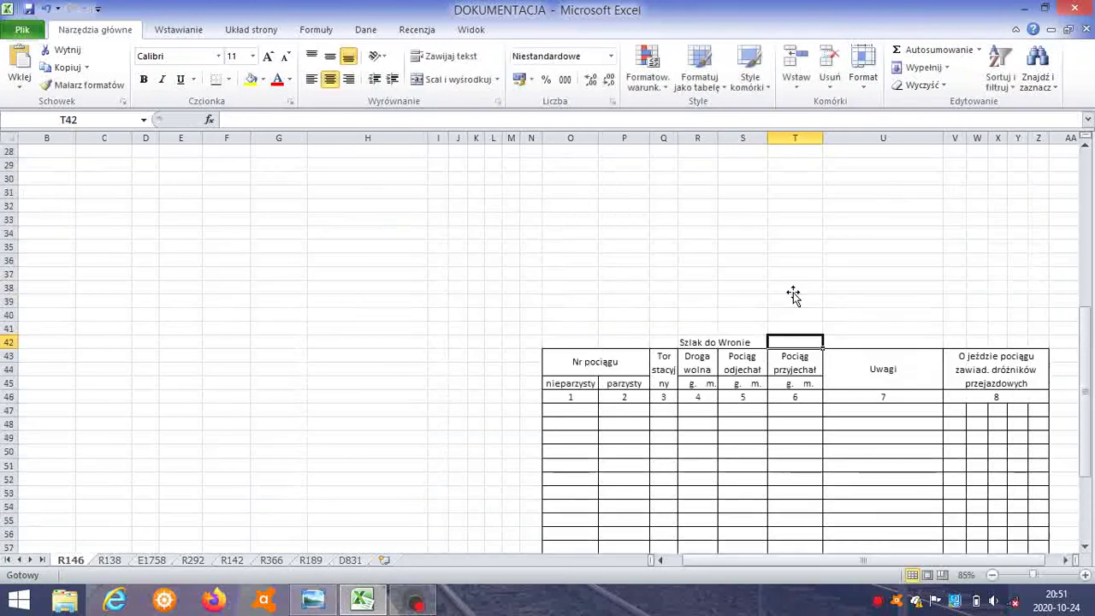
left_click_drag(1089, 353, 1090, 178)
double_click(796, 288)
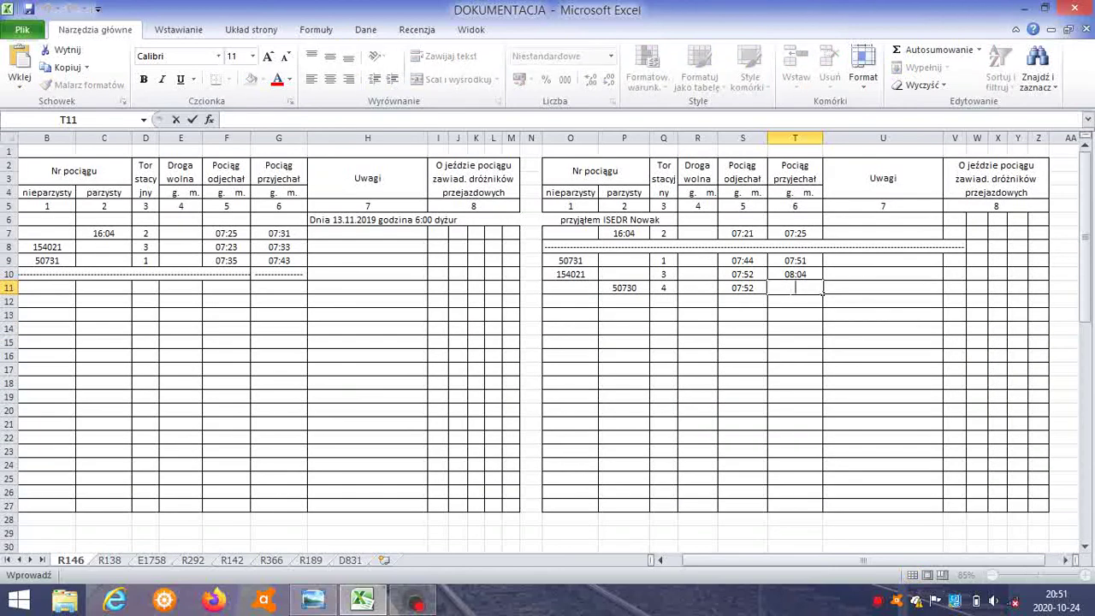
type("8:00")
Step: Left-align B11 and fill it with a run of hyphens long enough to rule off row 11 of the first table
left_click(56, 288)
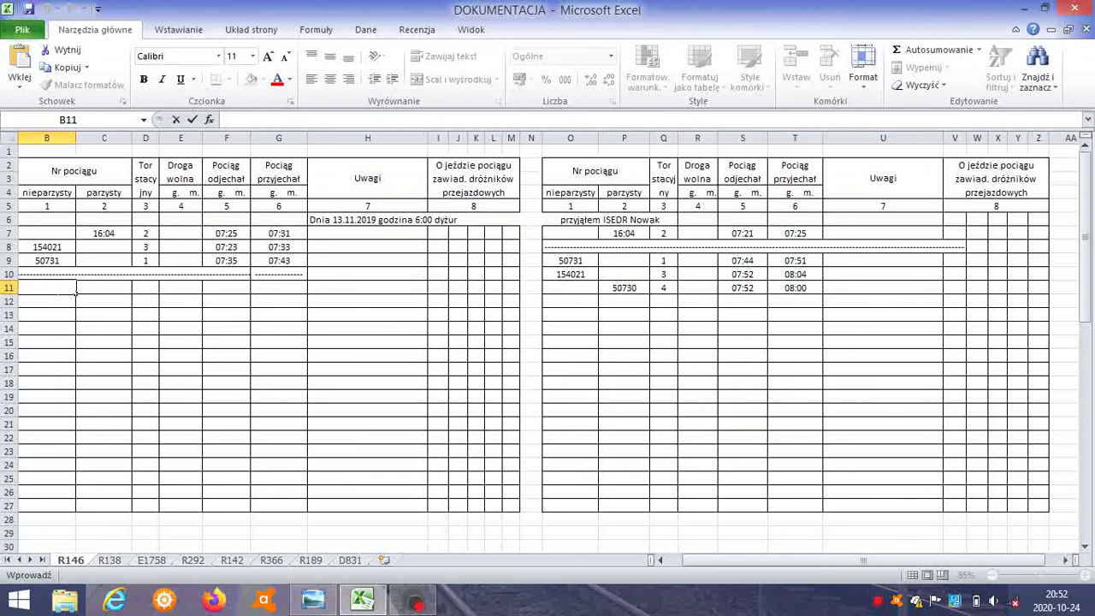
left_click(151, 327)
left_click(47, 289)
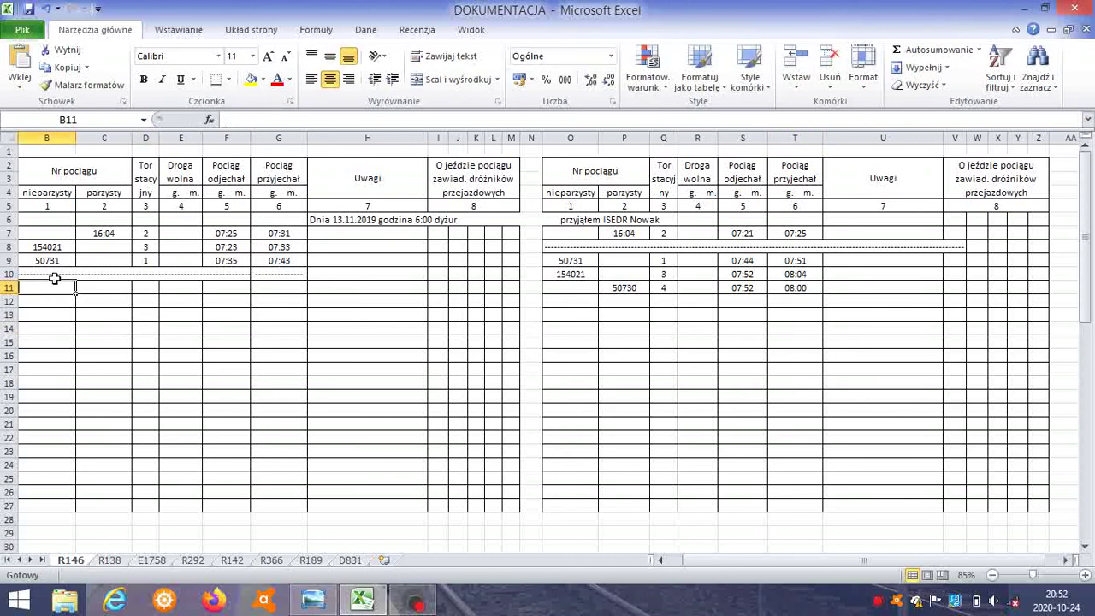
left_click(311, 78)
type("----------------------------")
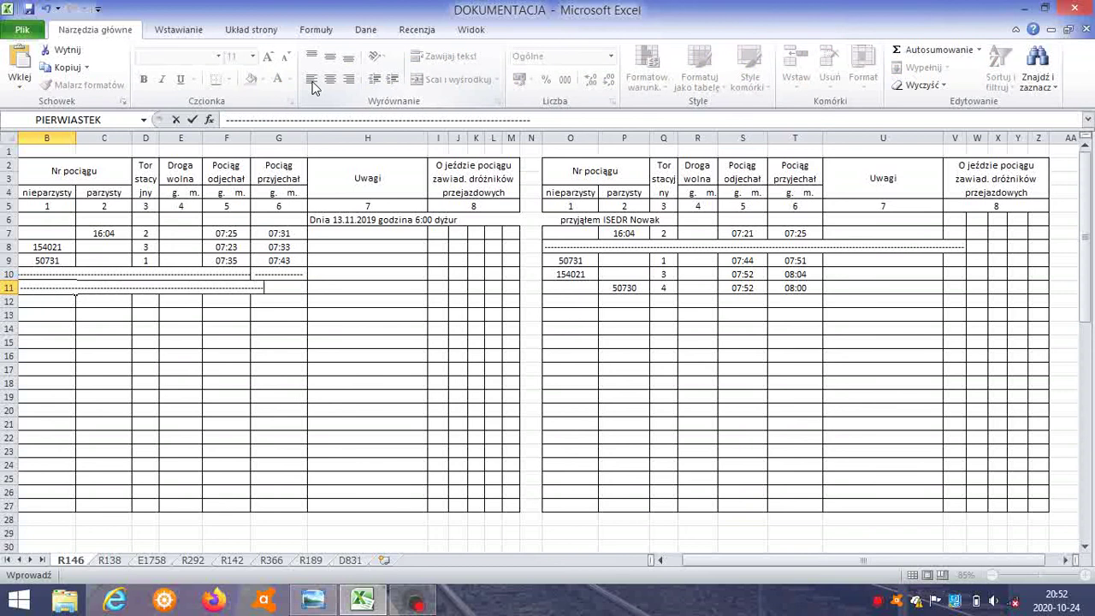
type("--------------------------------------------------------------")
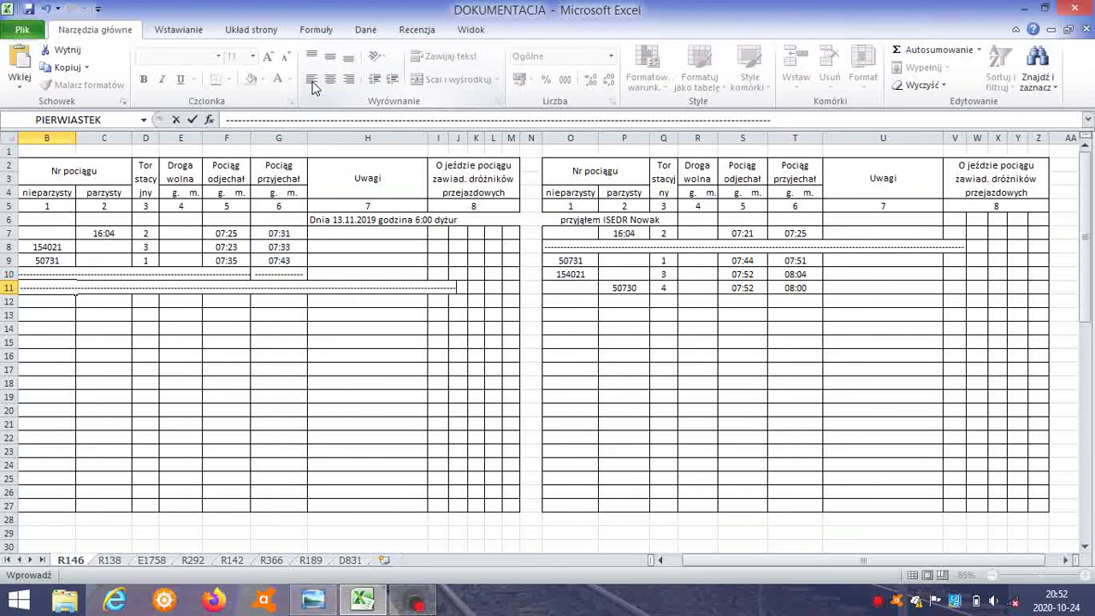
key("Return")
Step: Open the timetable image to read the next train after 50730
left_click(519, 368)
left_click(697, 411)
left_click(314, 603)
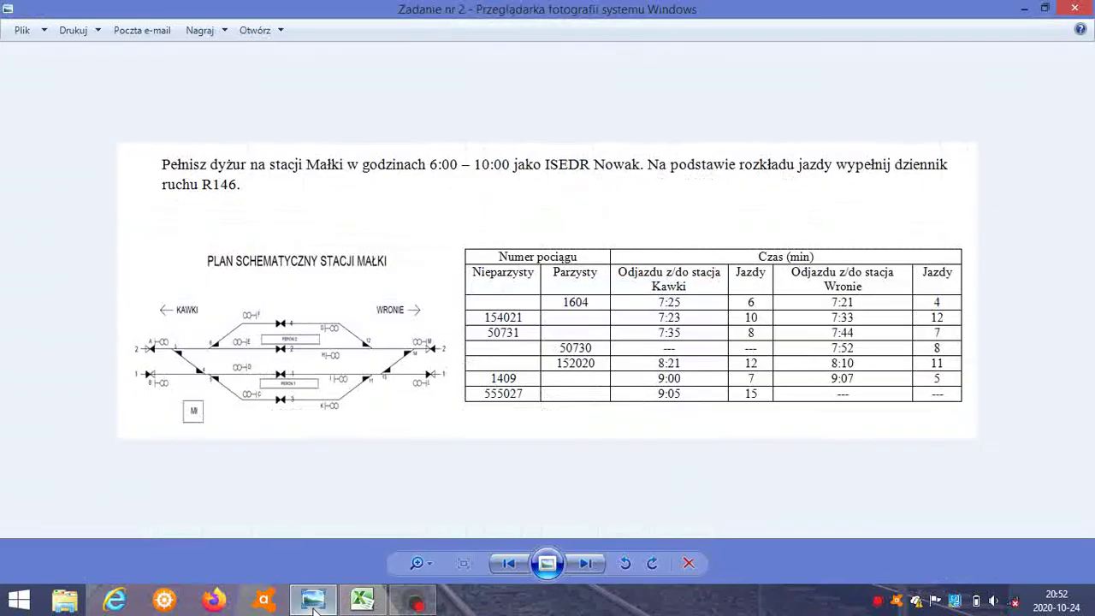
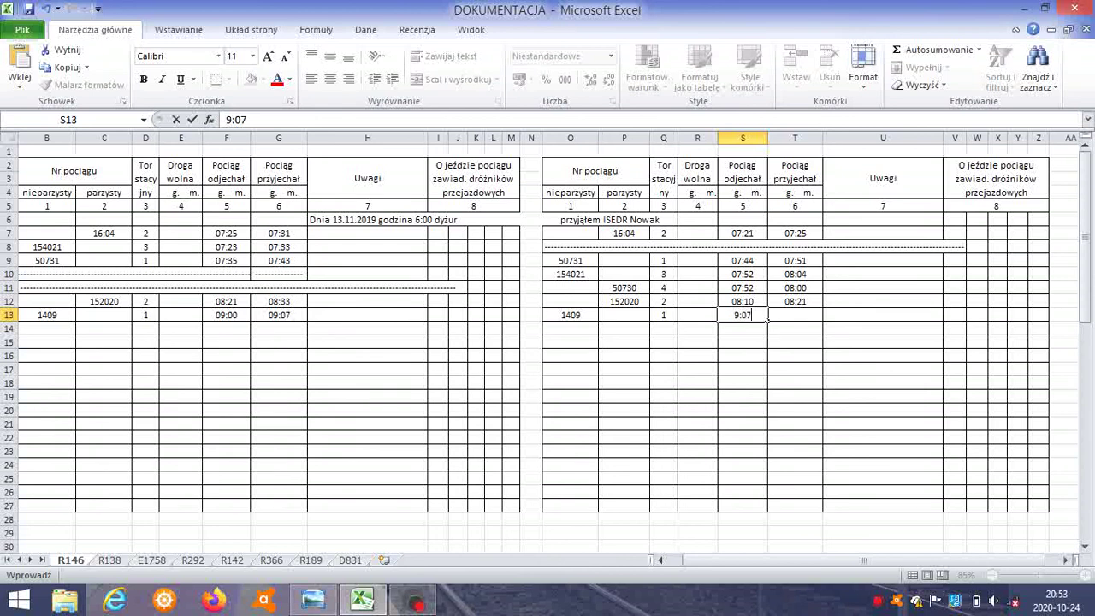
Step: Enter 9:12 as train 1409's arrival in T13
left_click(788, 317)
type("9:12")
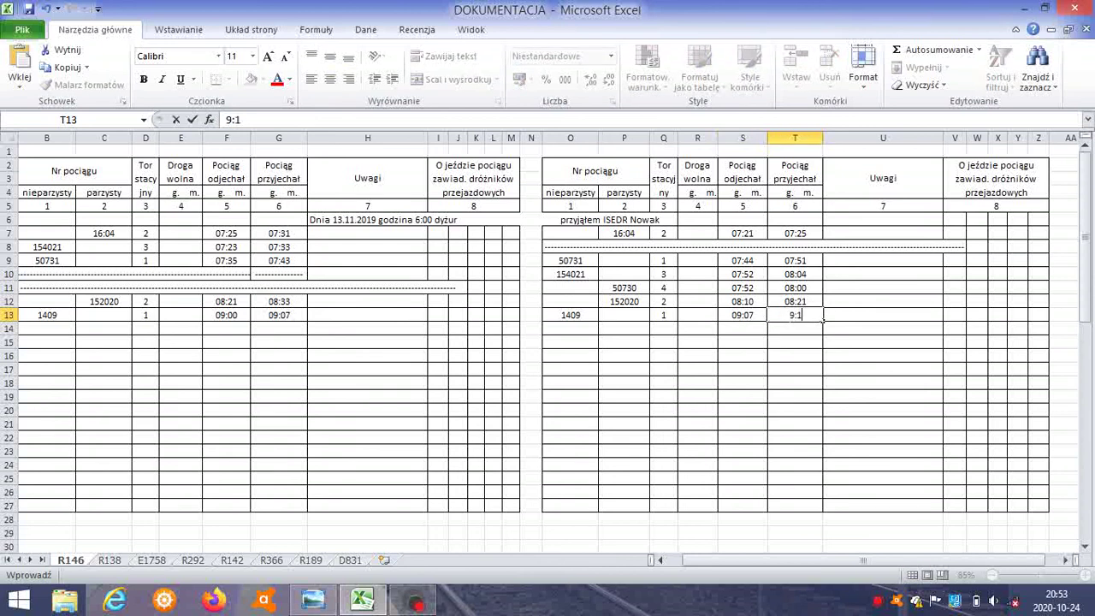
left_click(346, 392)
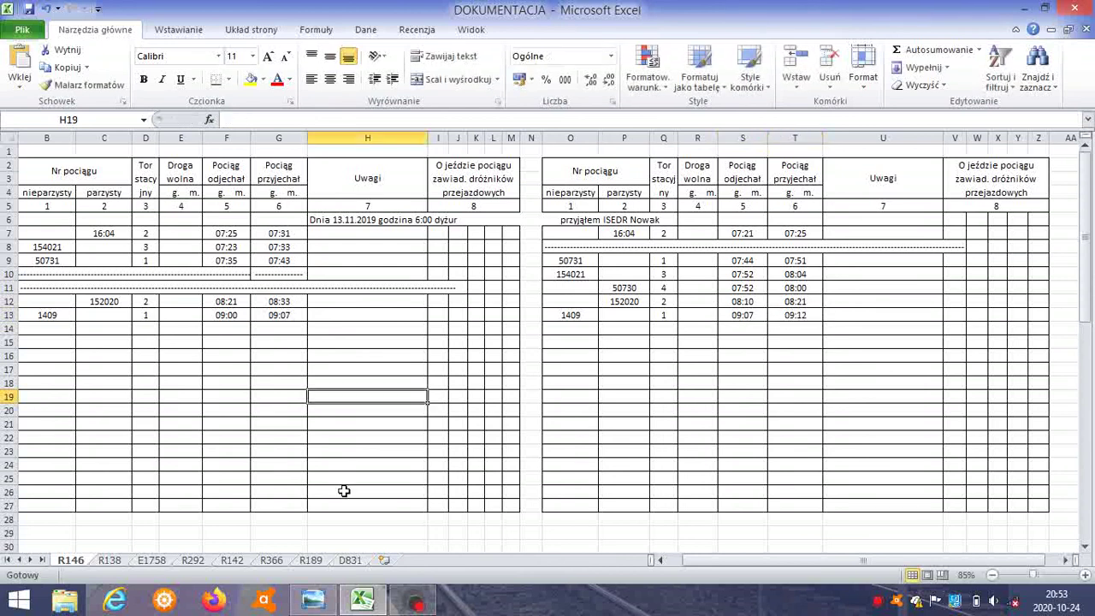
Step: Check the last train in the timetable image and enter train 555027 with track 1 in row 14 of the first table
left_click(313, 601)
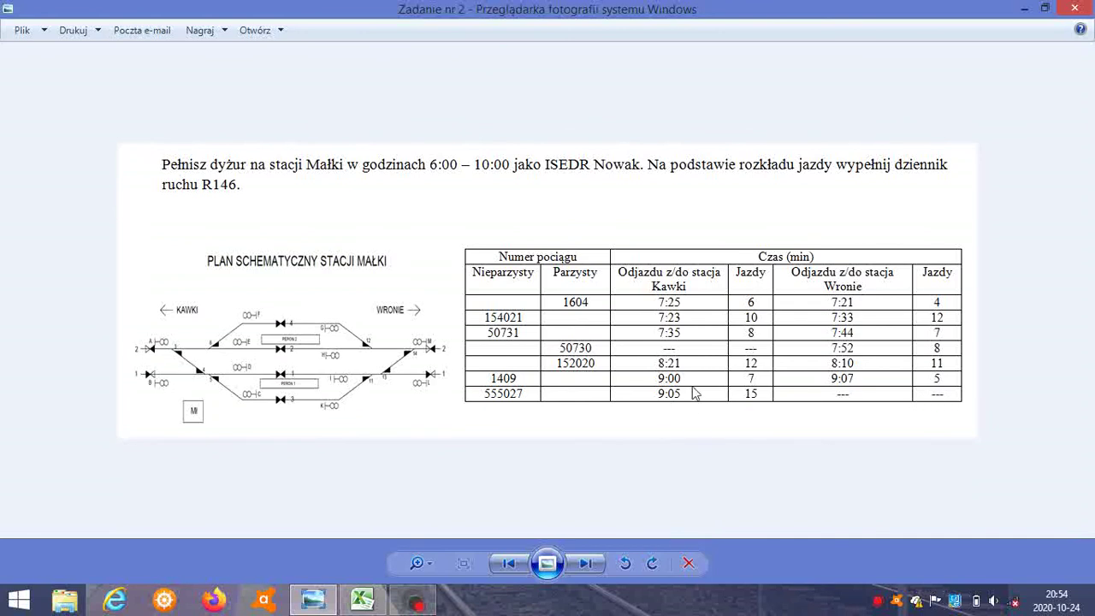
left_click(362, 600)
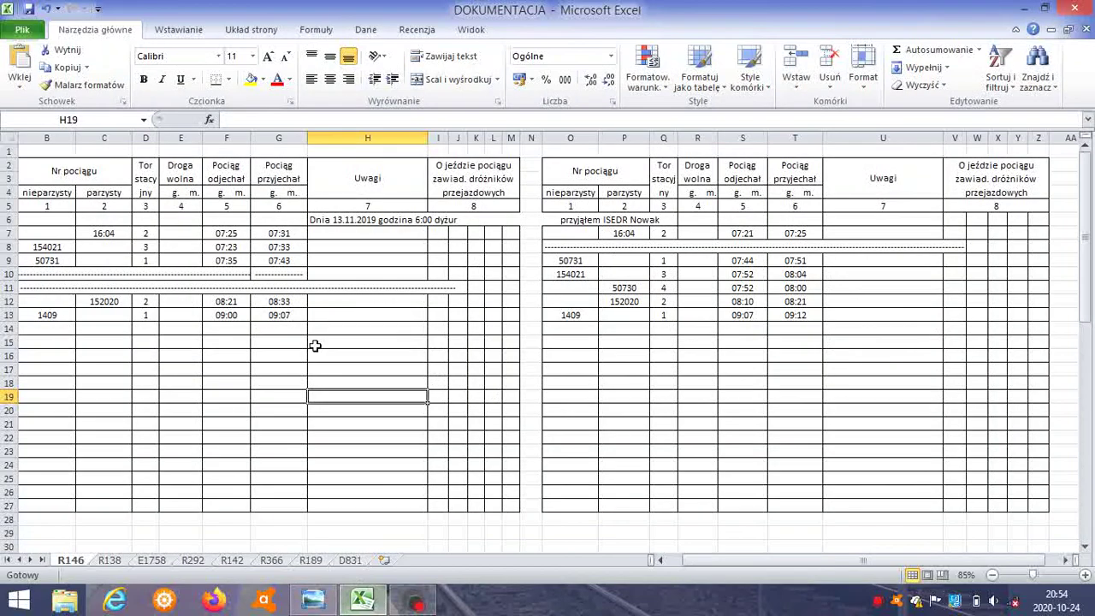
left_click(309, 599)
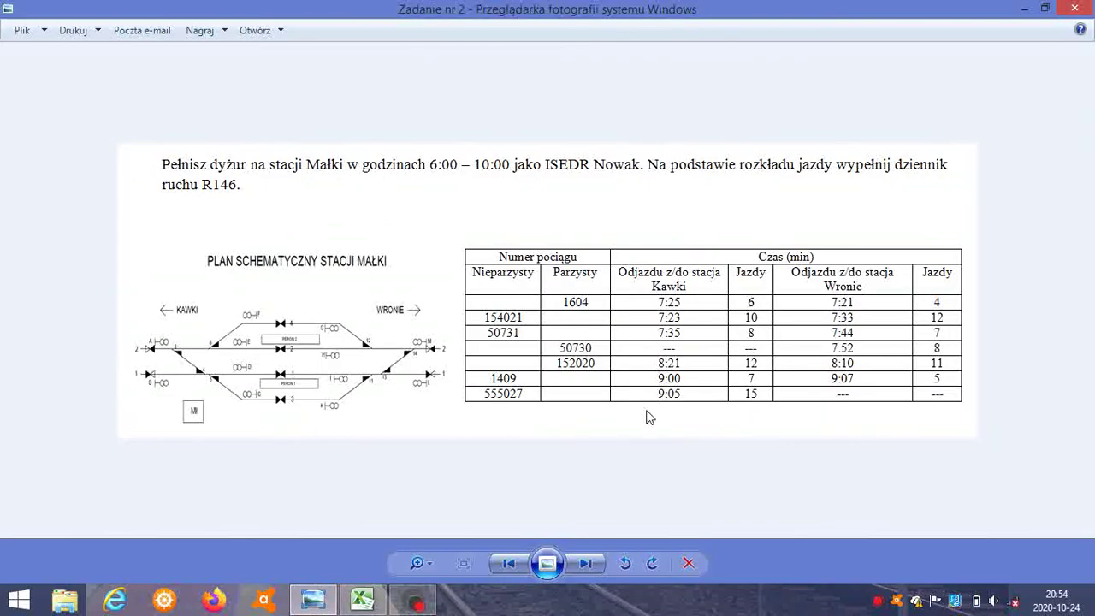
left_click(362, 599)
double_click(47, 329)
type("555027")
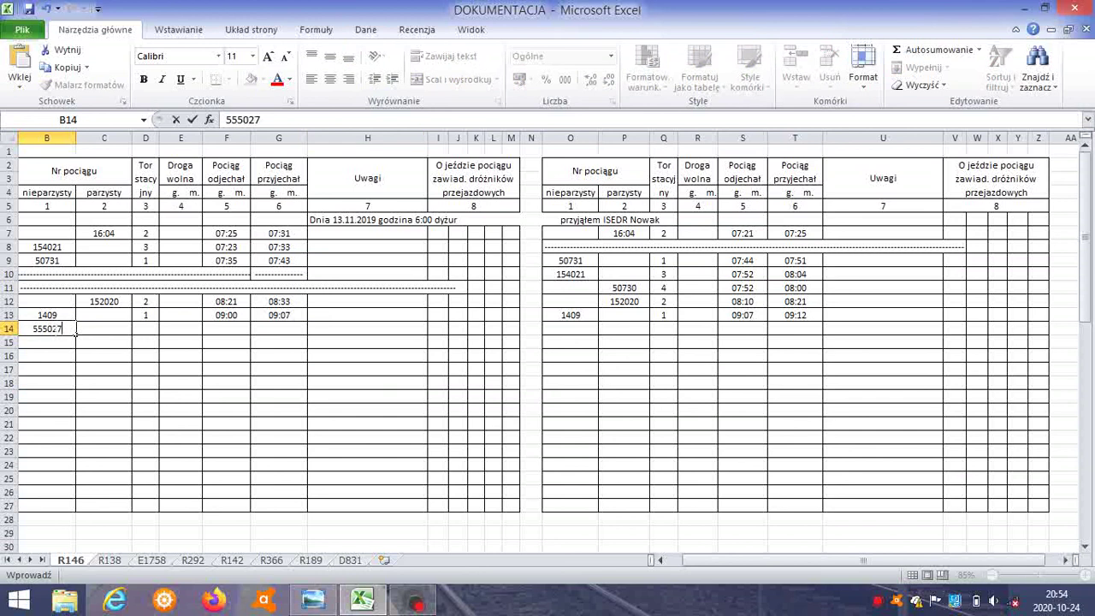
left_click(150, 330)
type("1")
Step: Enter 9:08 as train 555027's departure in F14
double_click(238, 329)
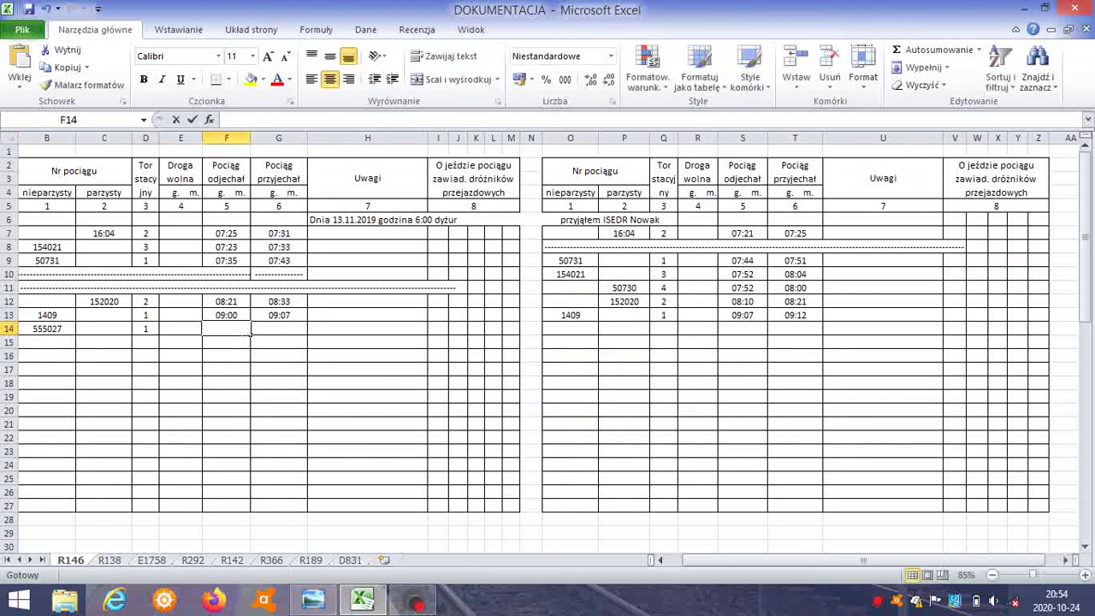
type("9:08")
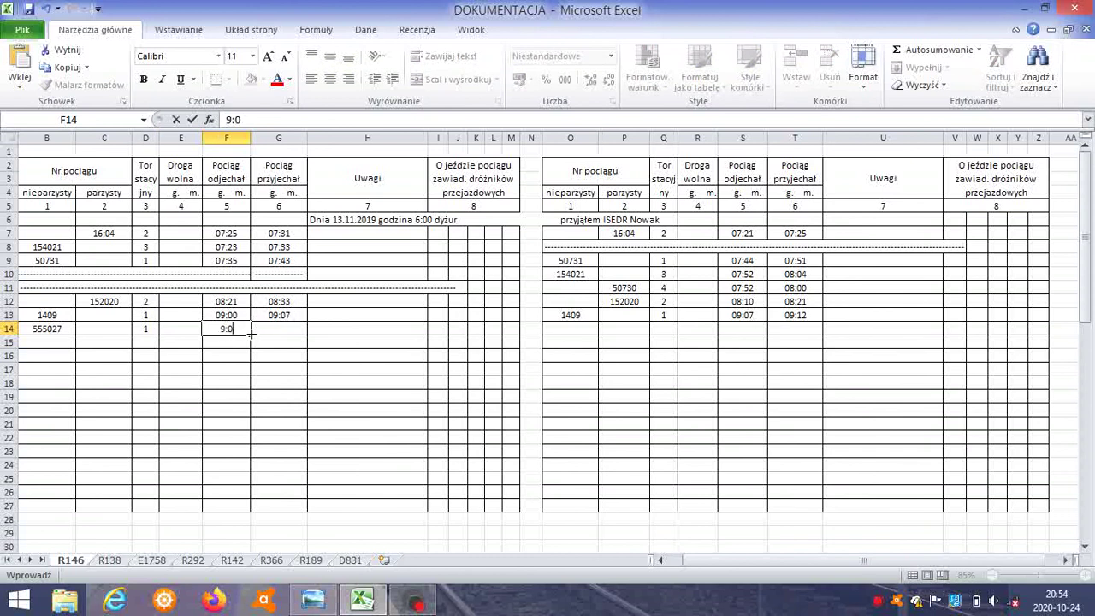
left_click(239, 392)
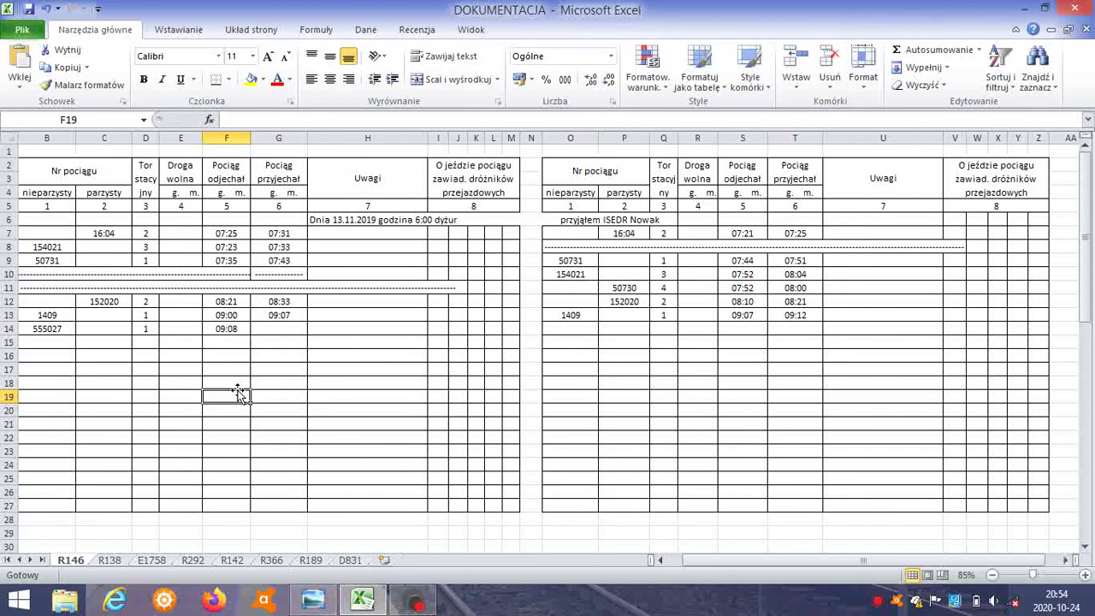
Step: Check train 555027's 15-minute running time in the timetable image and enter 9:23 as its arrival in G14
left_click(313, 600)
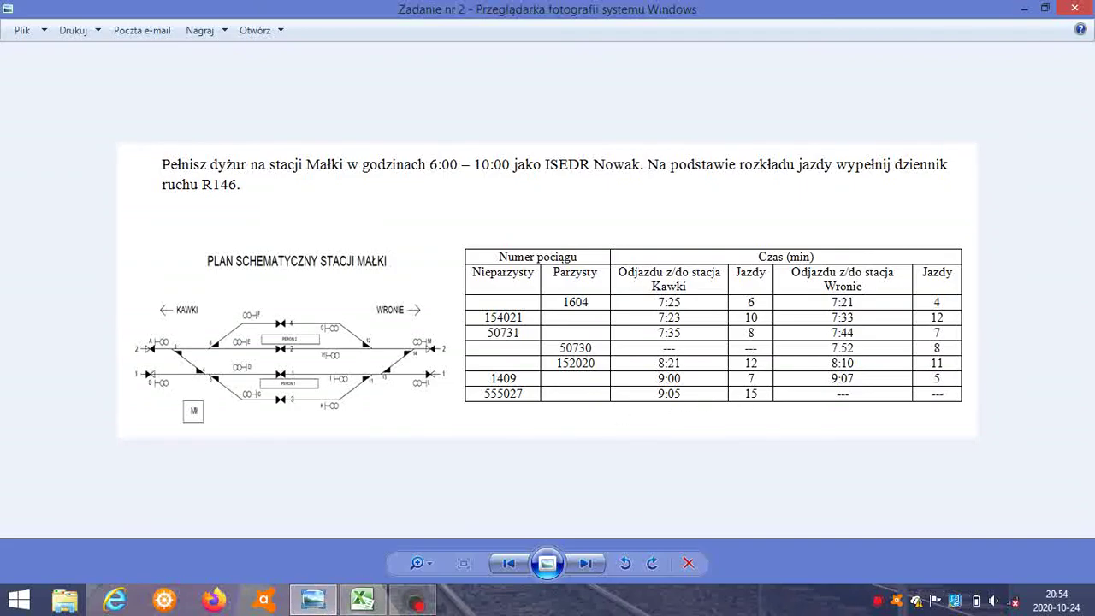
left_click(363, 602)
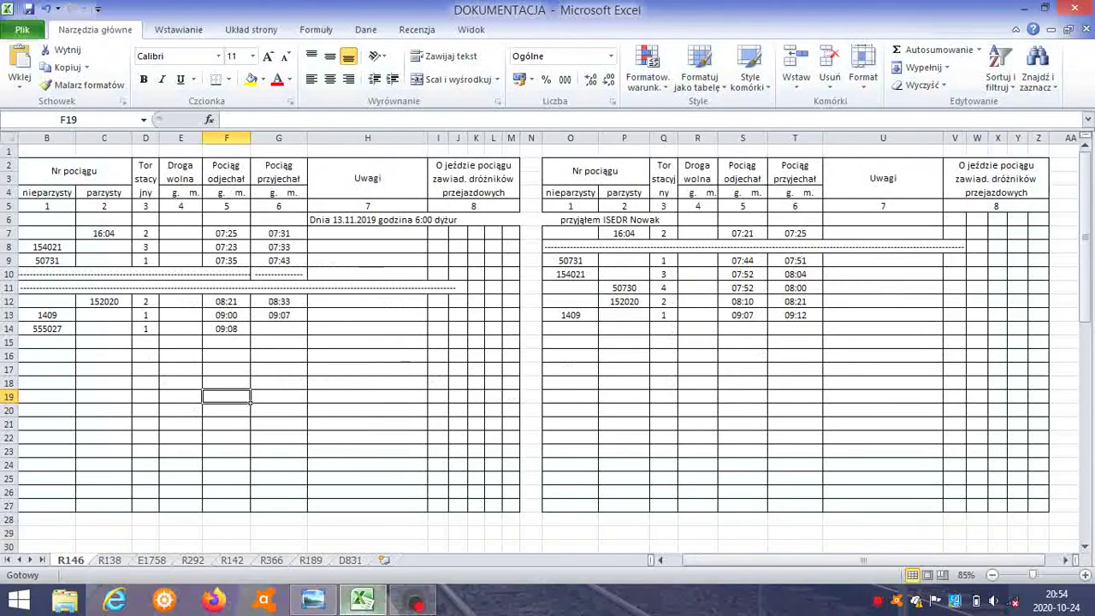
left_click(315, 602)
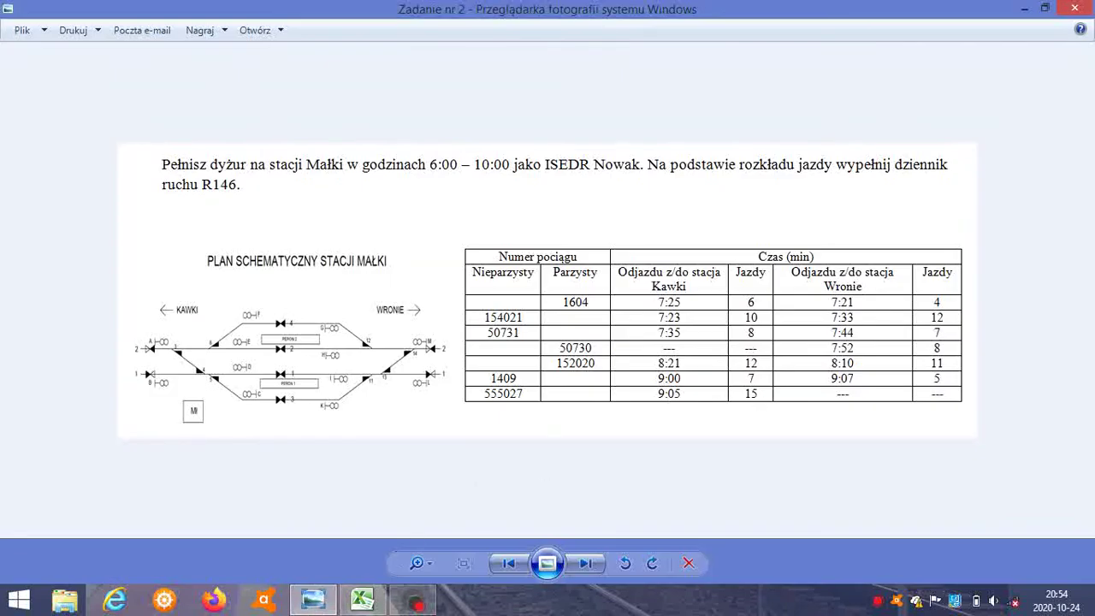
left_click(363, 602)
left_click(275, 327)
type("9:08")
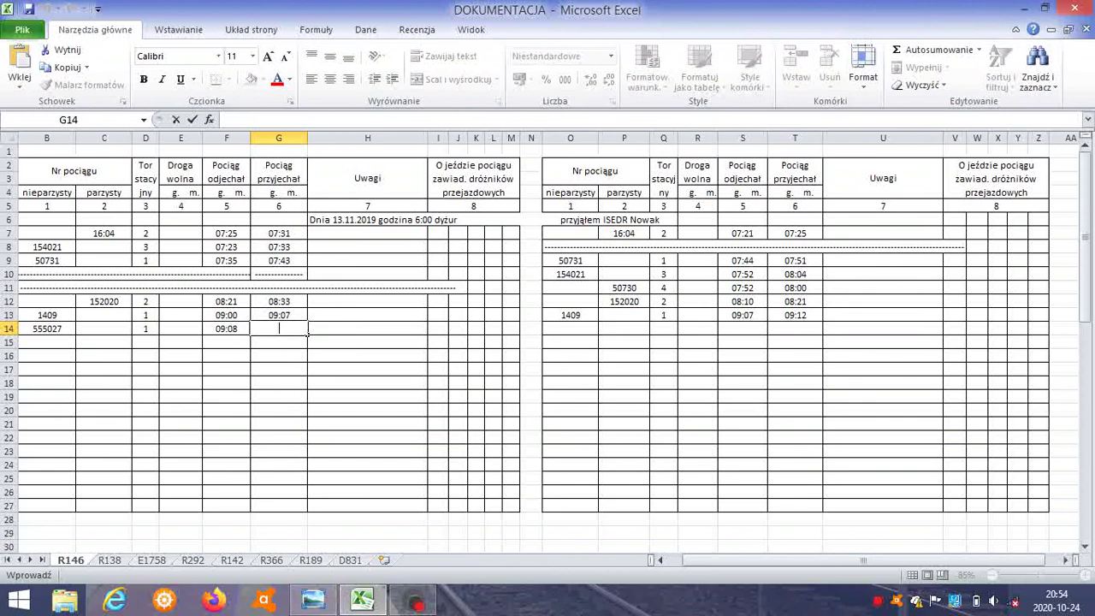
type("23")
left_click(276, 370)
Step: Check the timetable image and try to paste the copied dashed line into O14 of the second table
left_click(313, 601)
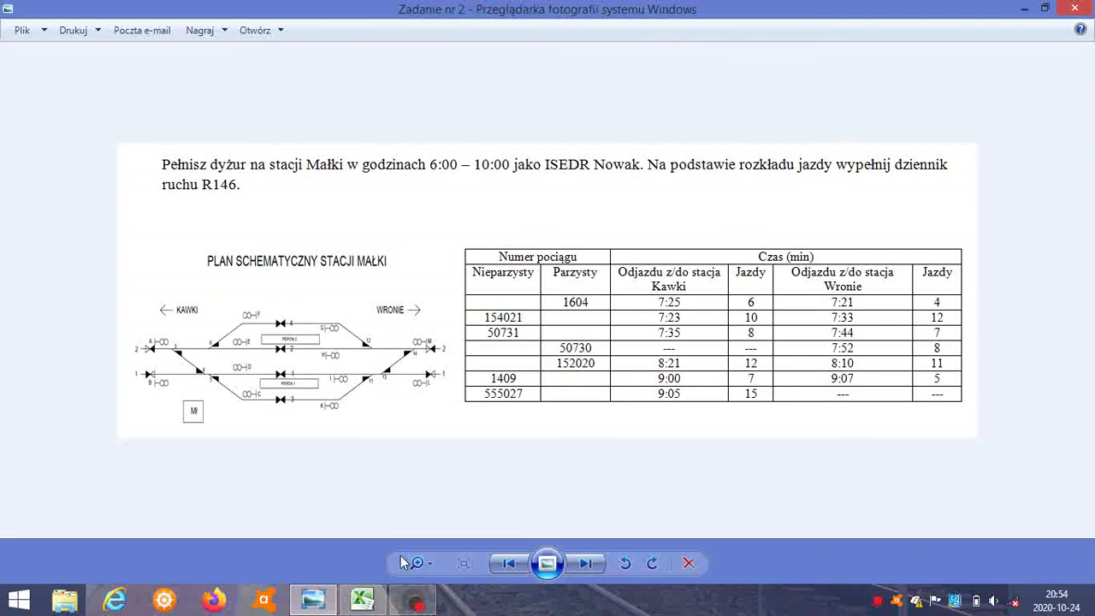
left_click(376, 601)
left_click(577, 328)
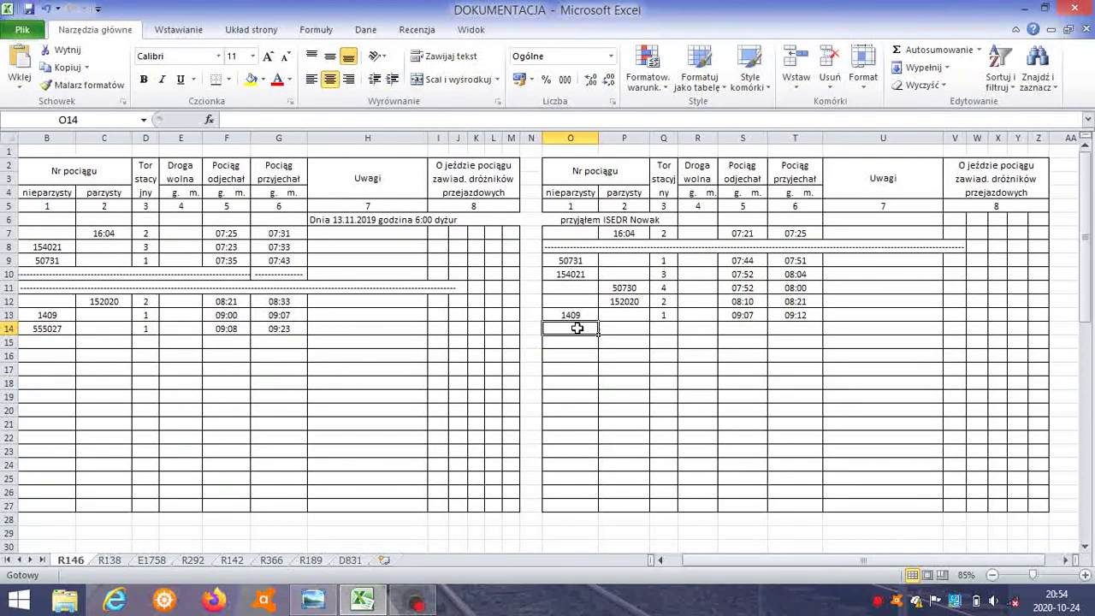
key("ctrl+v")
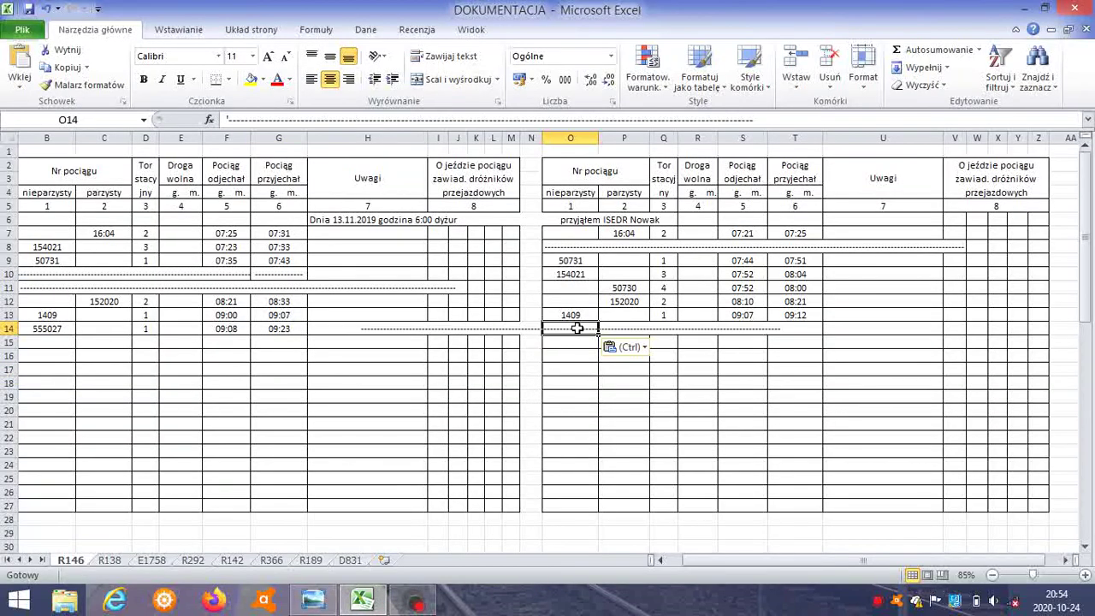
left_click(57, 8)
type("---")
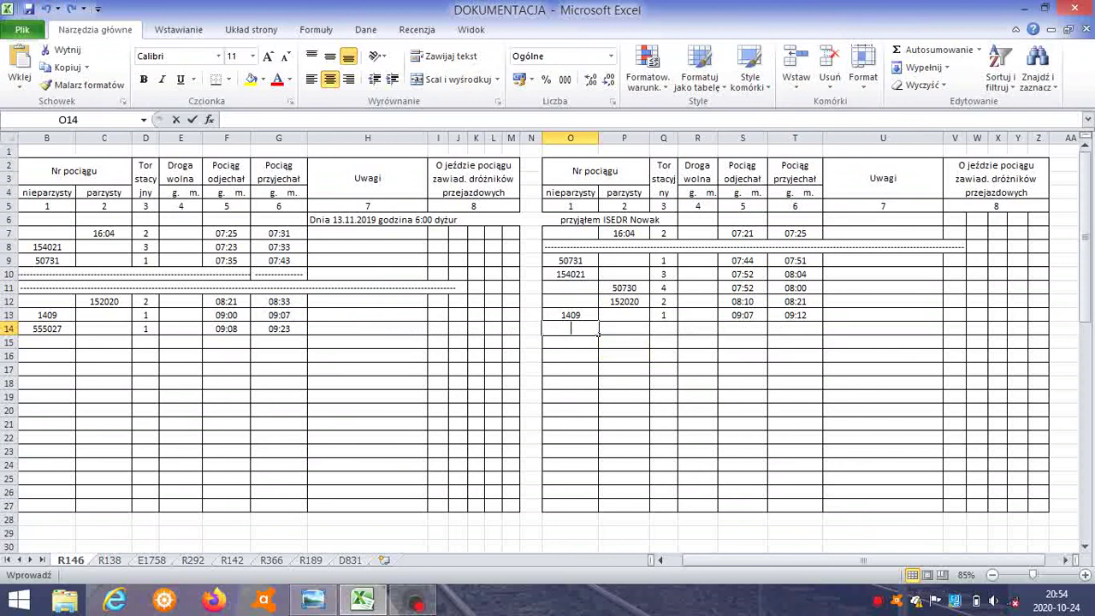
type("---------------")
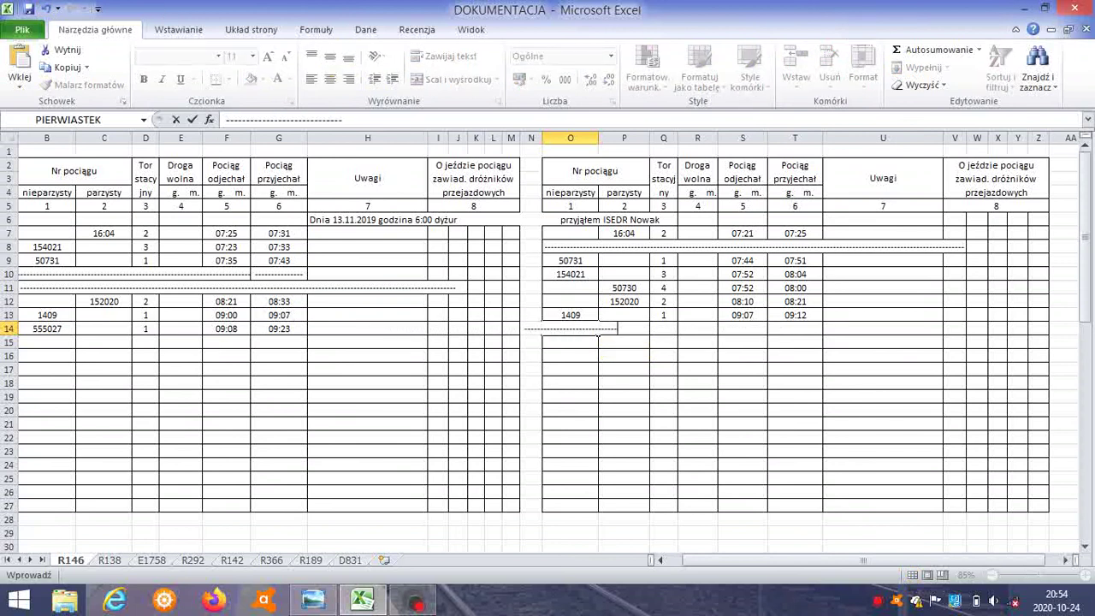
key("BackSpace")
key("BackSpace")
key("BackSpace")
key("BackSpace")
key("BackSpace")
key("BackSpace")
key("BackSpace")
key("BackSpace")
key("Escape")
Step: Enter --- in O14 and accept the proposed correction that stores it as text
type("---")
left_click(577, 378)
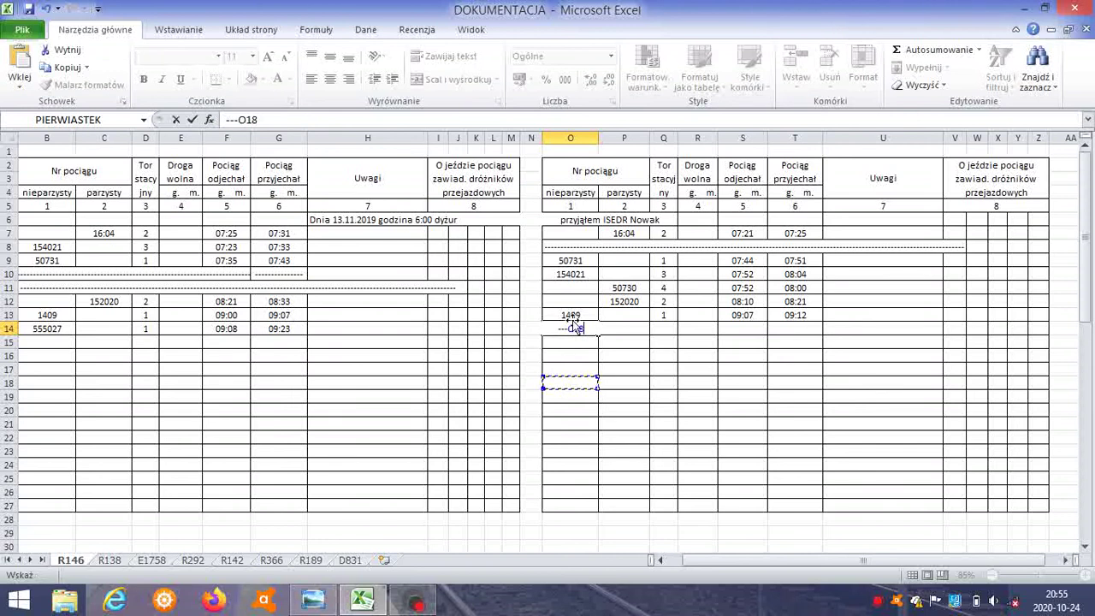
key("BackSpace")
key("BackSpace")
key("Return")
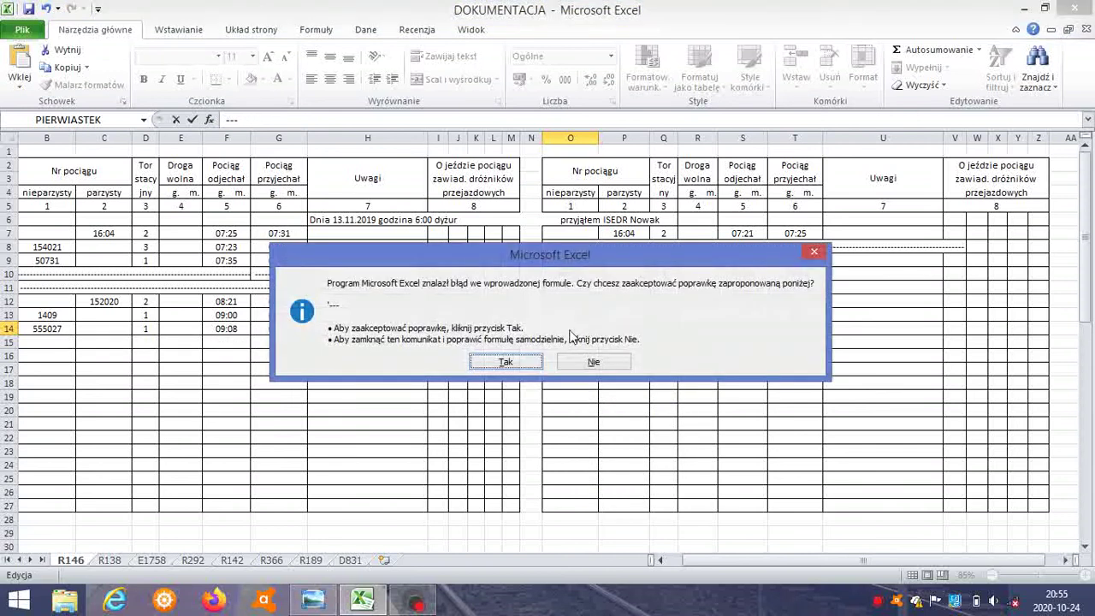
left_click(527, 364)
left_click(567, 327)
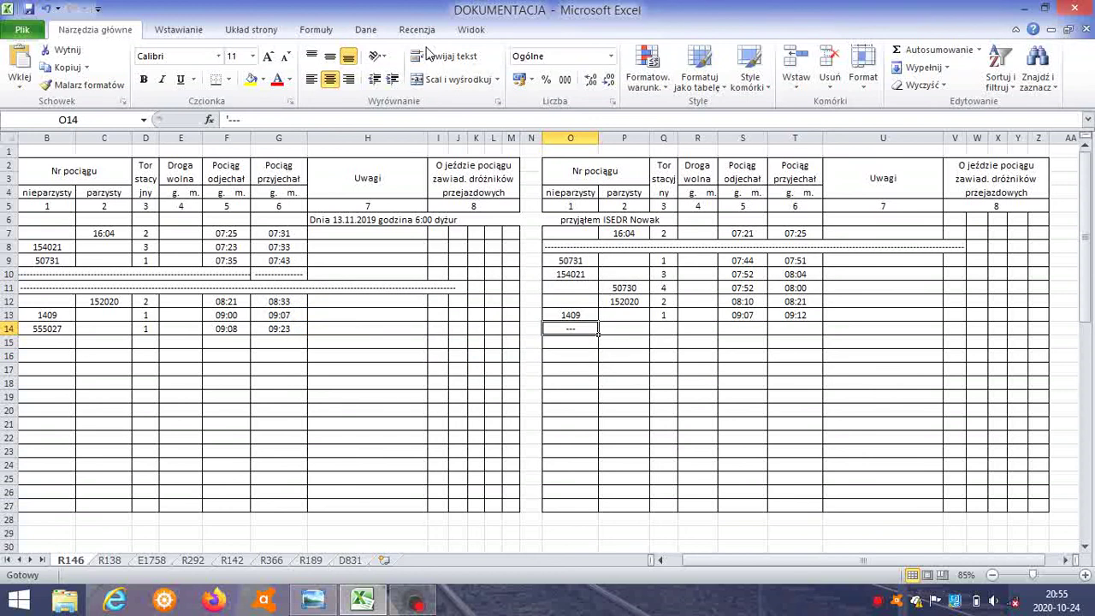
Step: Extend the dashes in O14 into a line running across row 14 of the second table
double_click(568, 331)
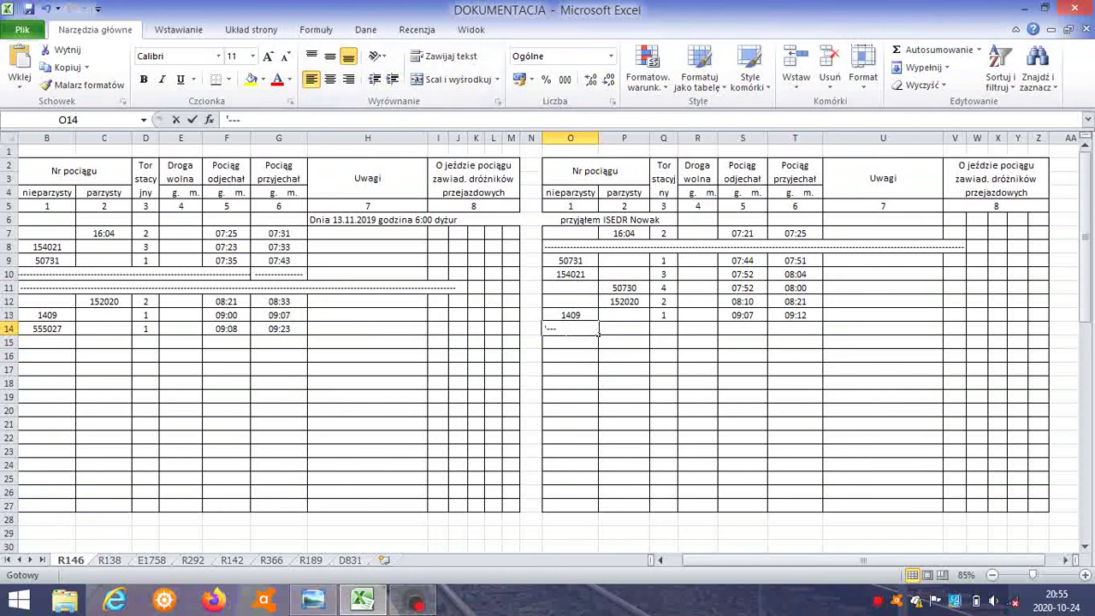
type("------------------------")
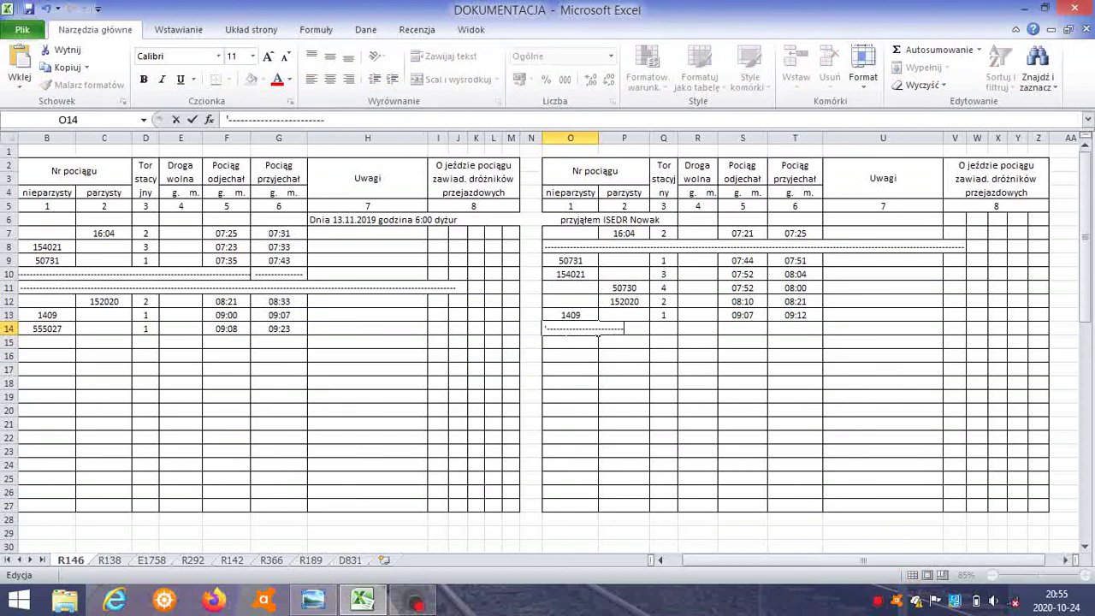
type("-------------------------------------------------------------------------------------------------------------------------------------------------------------------------------------------------------------------------------")
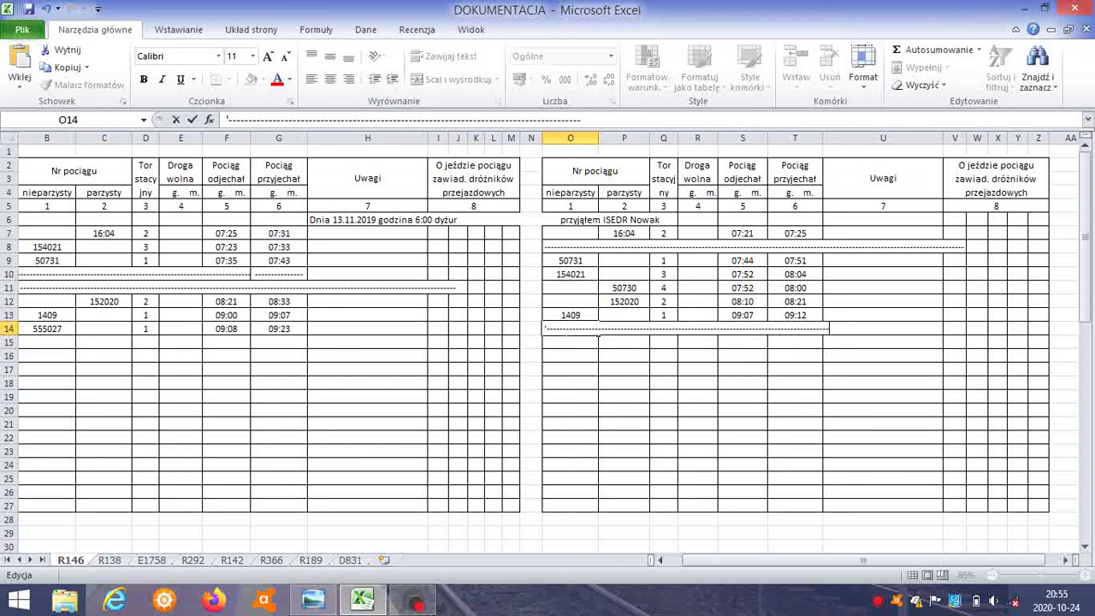
type("-")
key("Return")
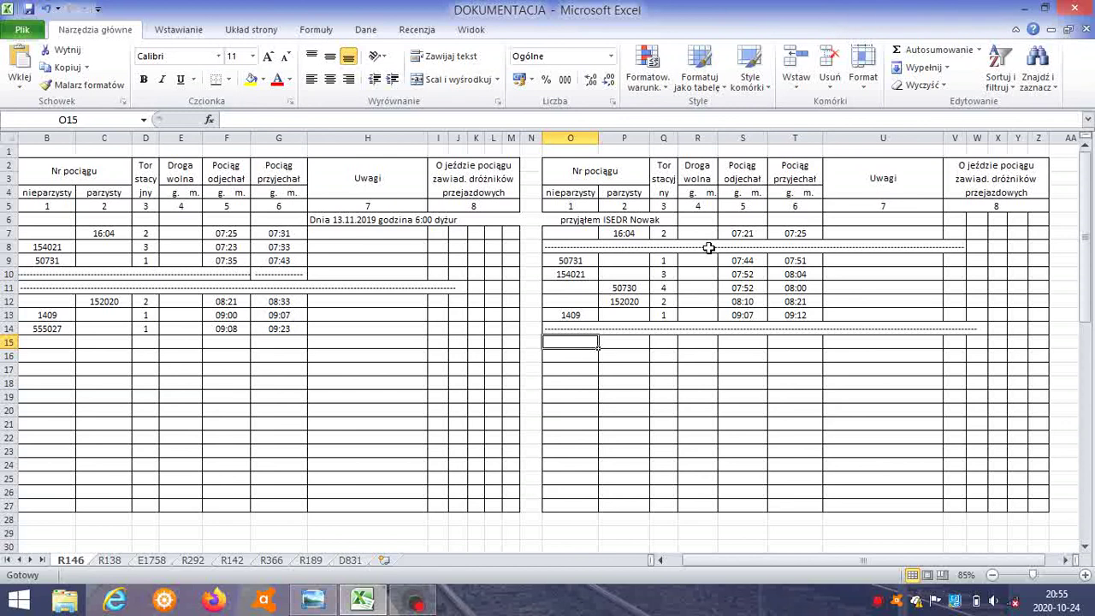
Step: Check the timetable image and enter "Szlak wolny" in F15 and S15 to close both tables
left_click(313, 600)
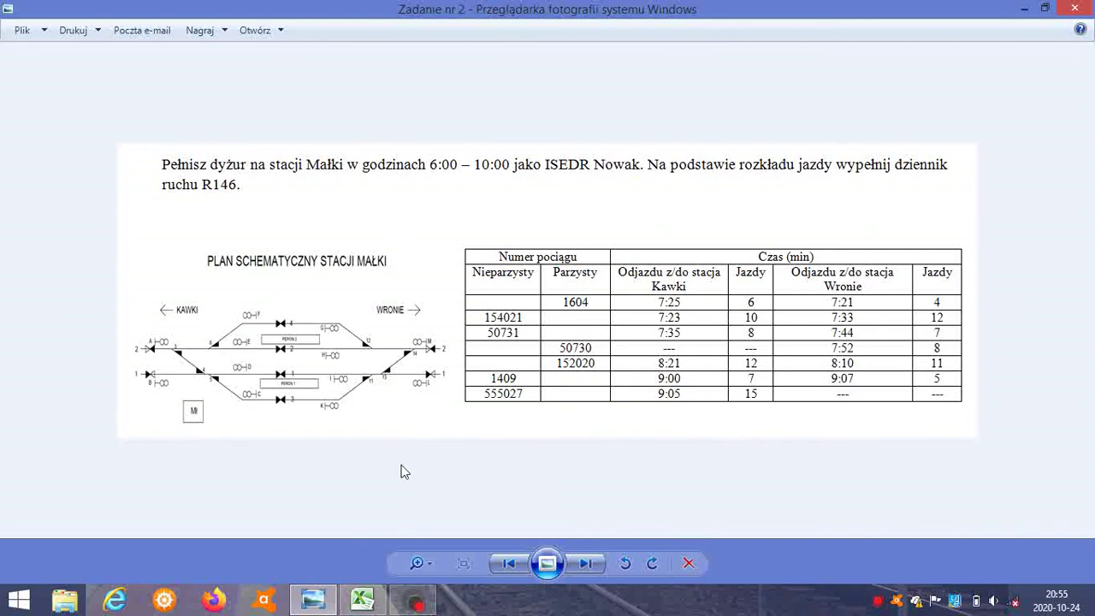
left_click(363, 600)
double_click(218, 344)
type("Szlak wolny")
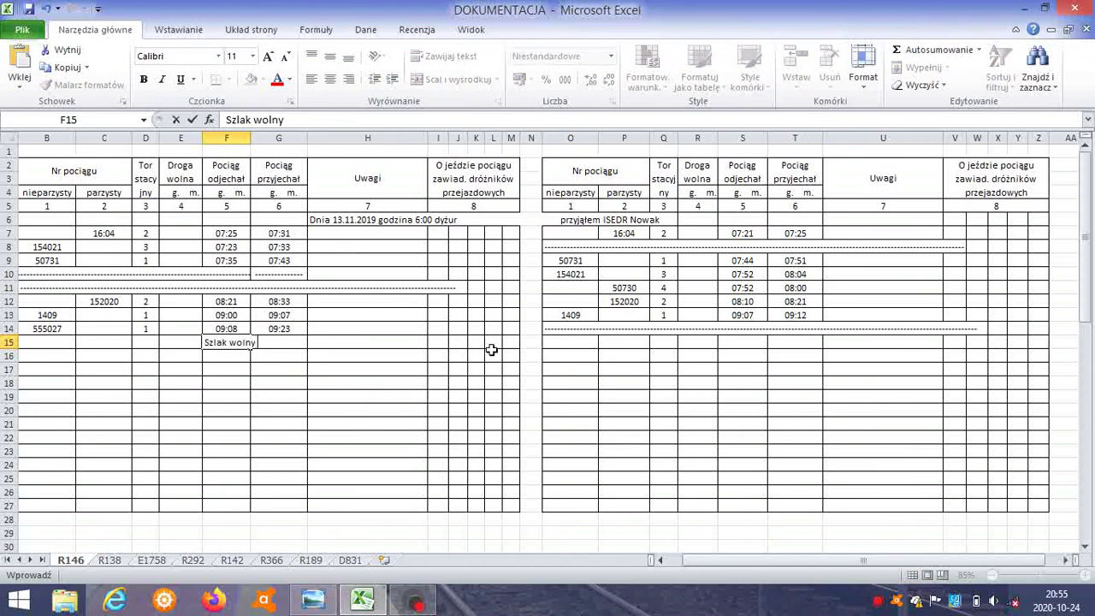
left_click(728, 343)
type("S")
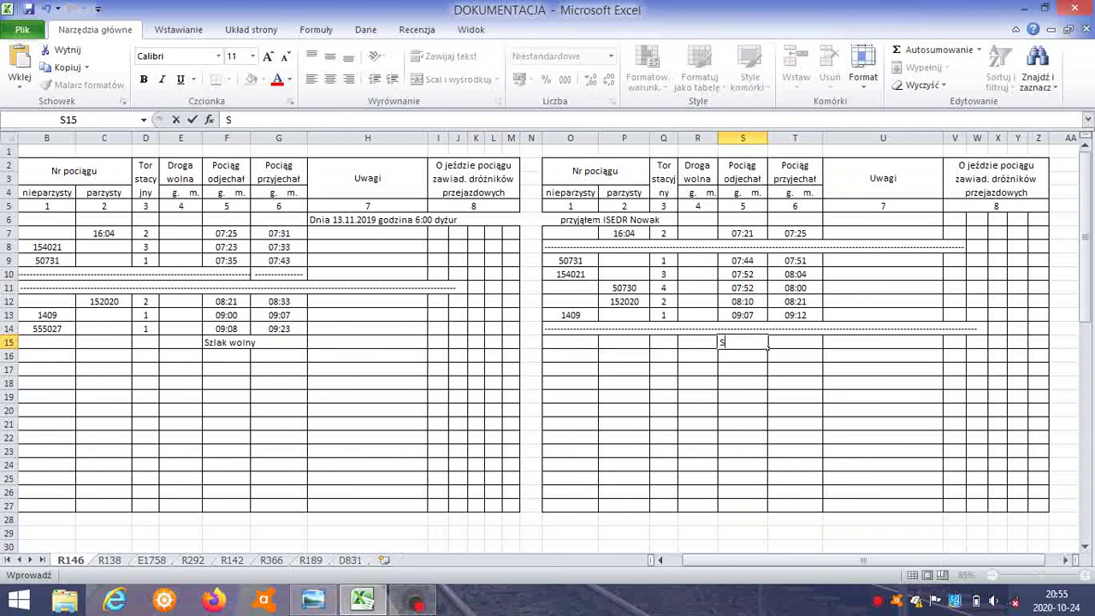
type("zlak wolny")
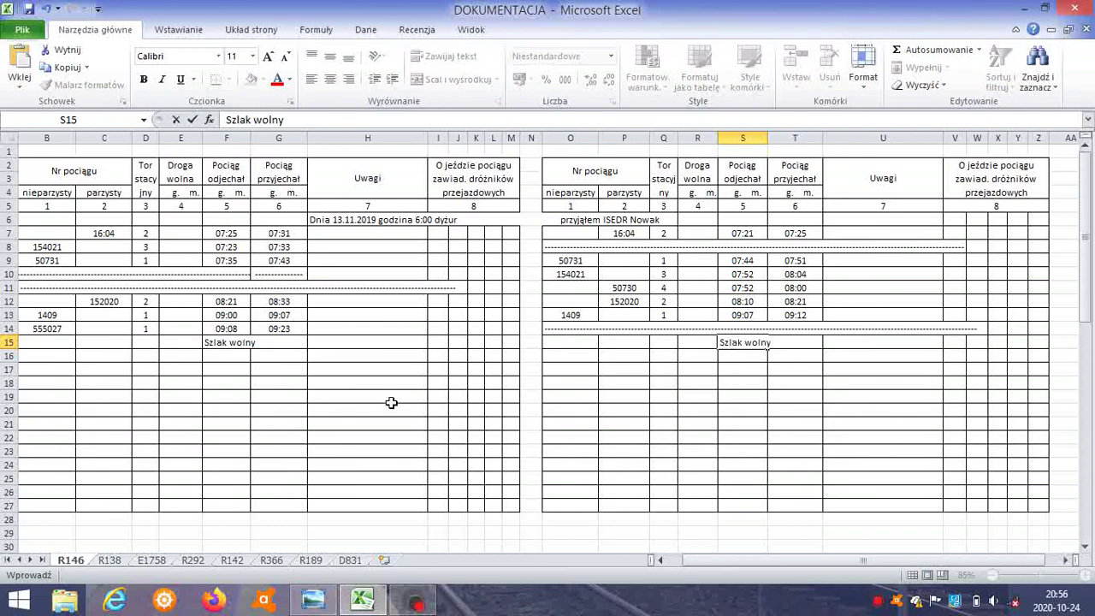
Step: Enter the handover note "Dnia 13.11.2019 godzina 10:00 dyżur przekazałem ISEDR" with the dispatcher's surname in H16, spaced to span both tables
left_click(355, 360)
type("Dnia")
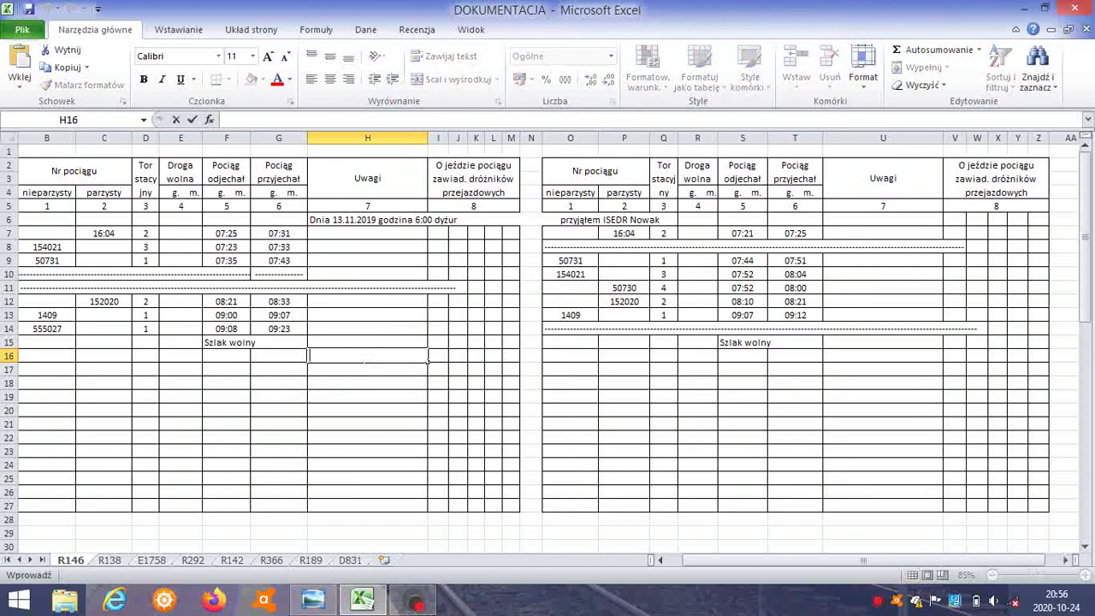
type(" 13.11.2019 god")
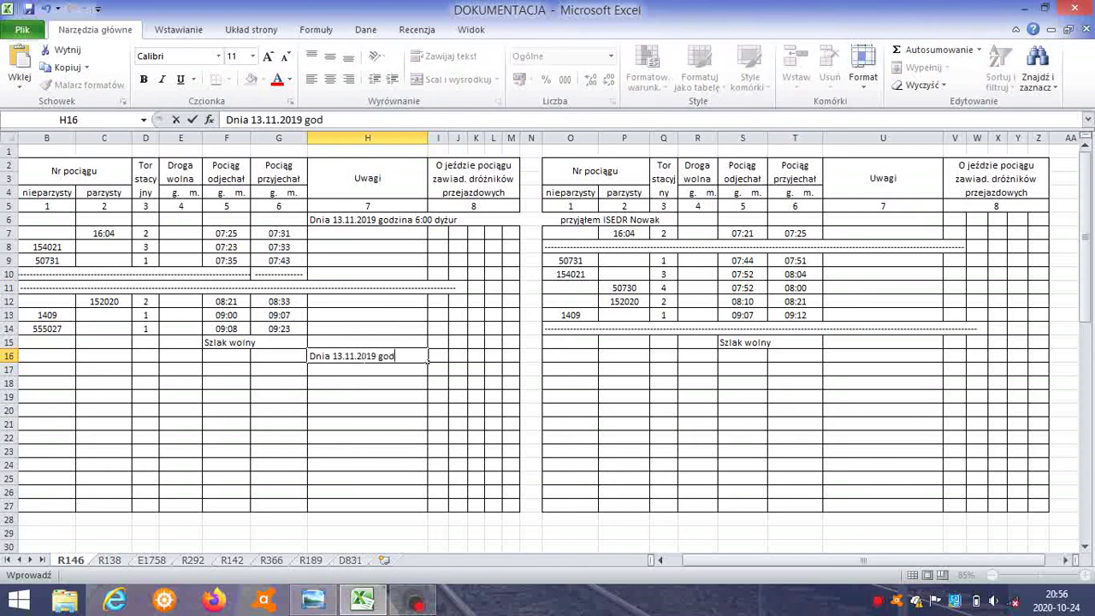
type("zina 10:00  dyżur                              przek")
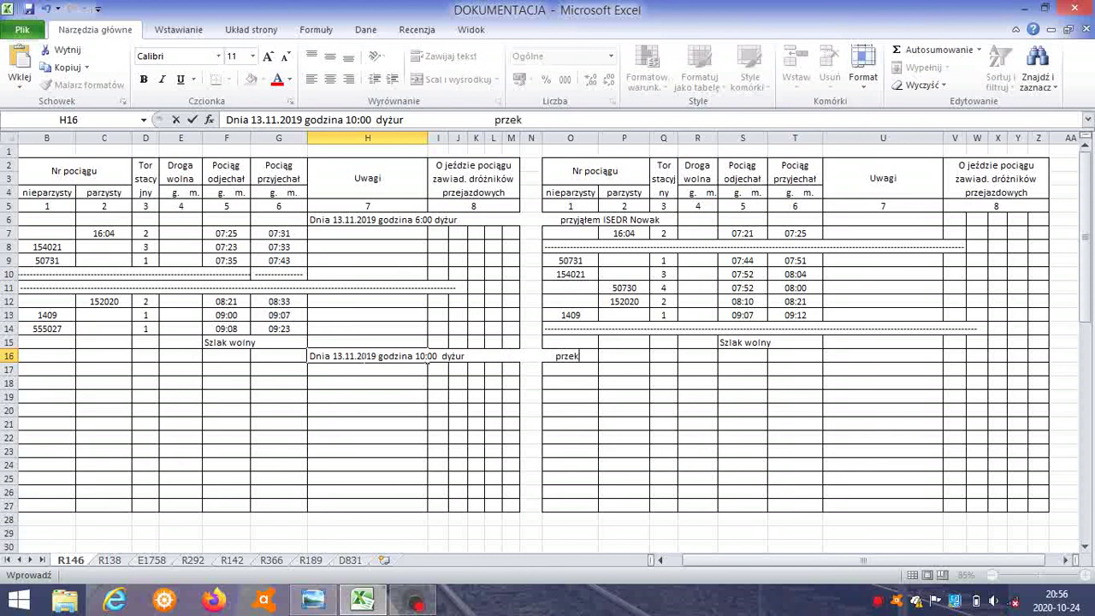
type("azałem ISEDR Nowaak")
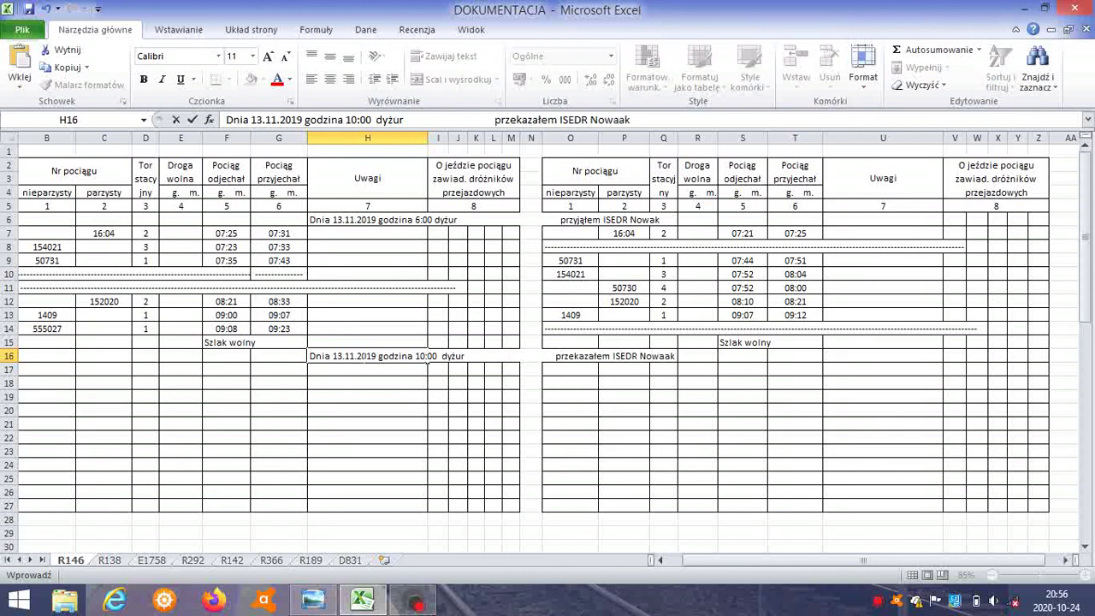
key("BackSpace")
key("BackSpace")
type("k")
left_click(676, 440)
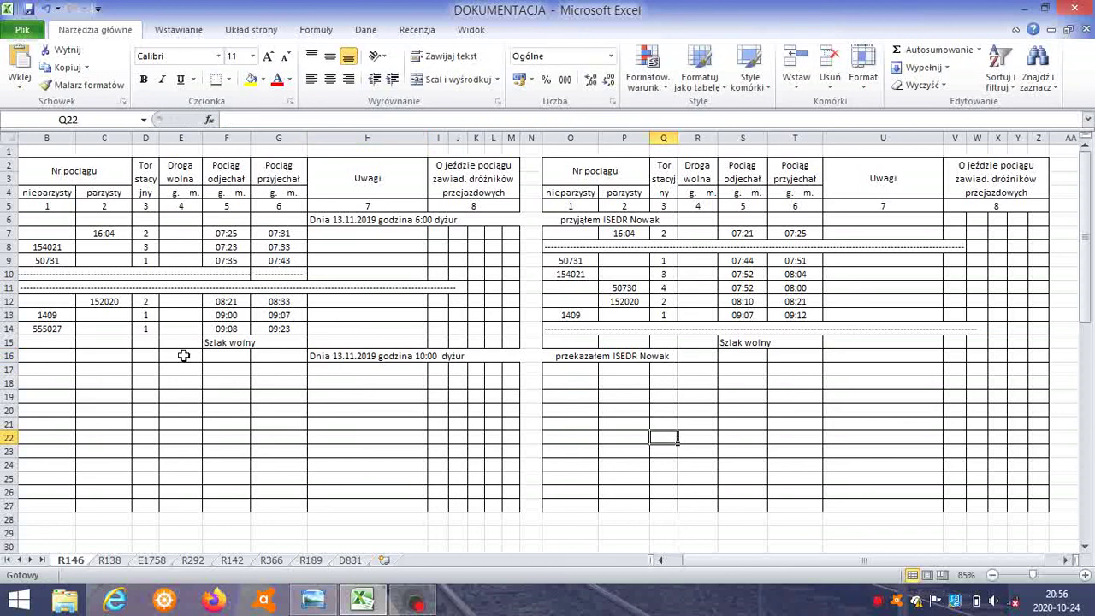
Step: Set train 555027's station track in D14 to 3 and reopen the timetable image
double_click(154, 330)
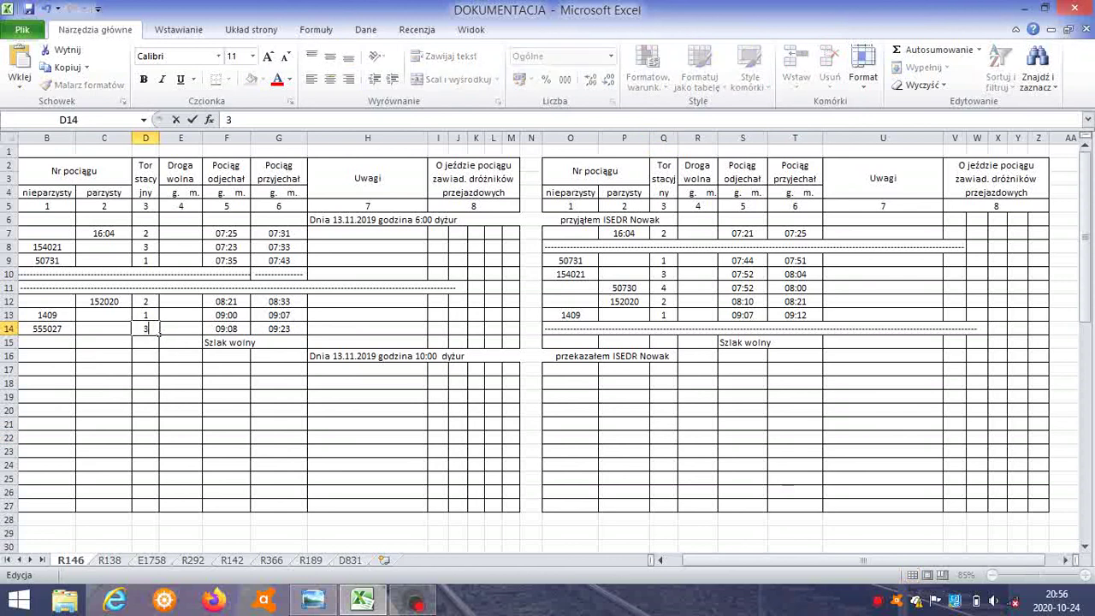
left_click(223, 439)
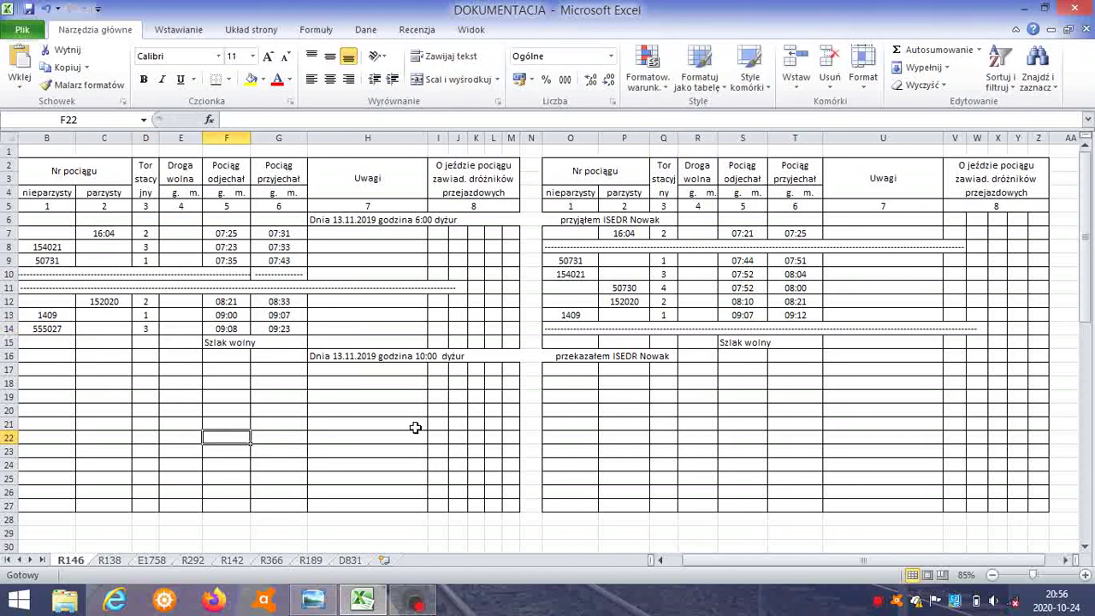
left_click(313, 604)
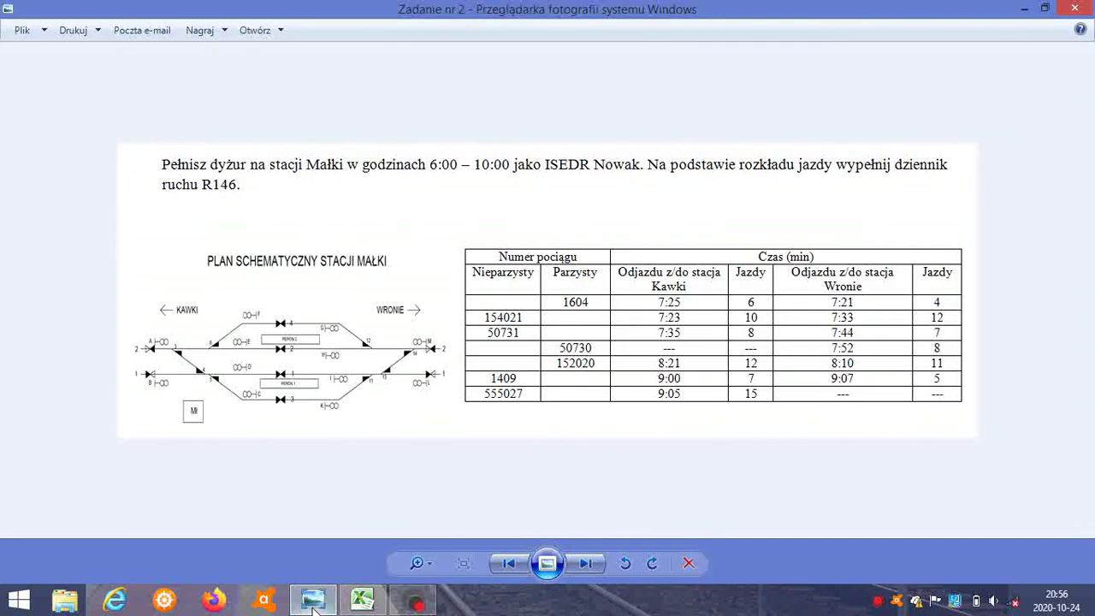